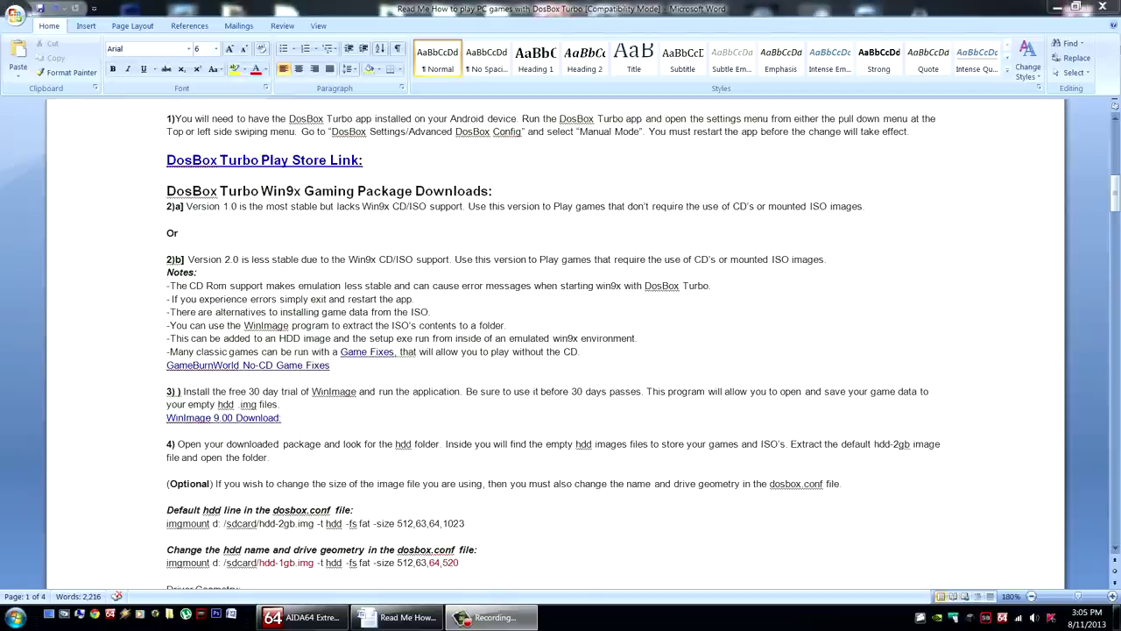
Minimize the Read Me document to uncover the desktop
left_click(1056, 6)
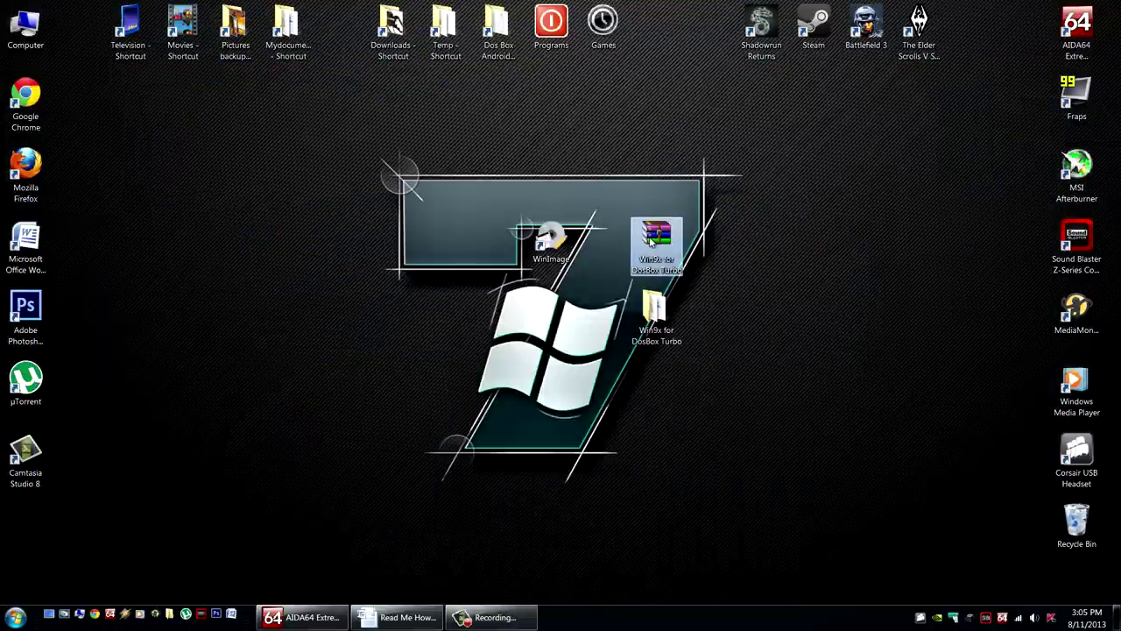
right_click(663, 233)
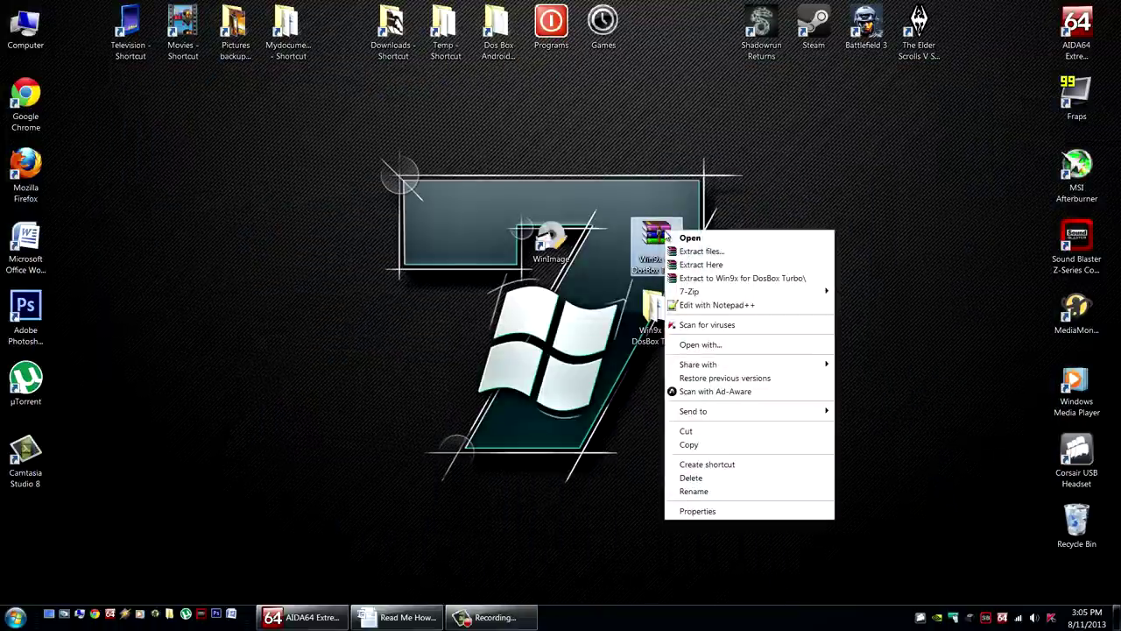
left_click(700, 253)
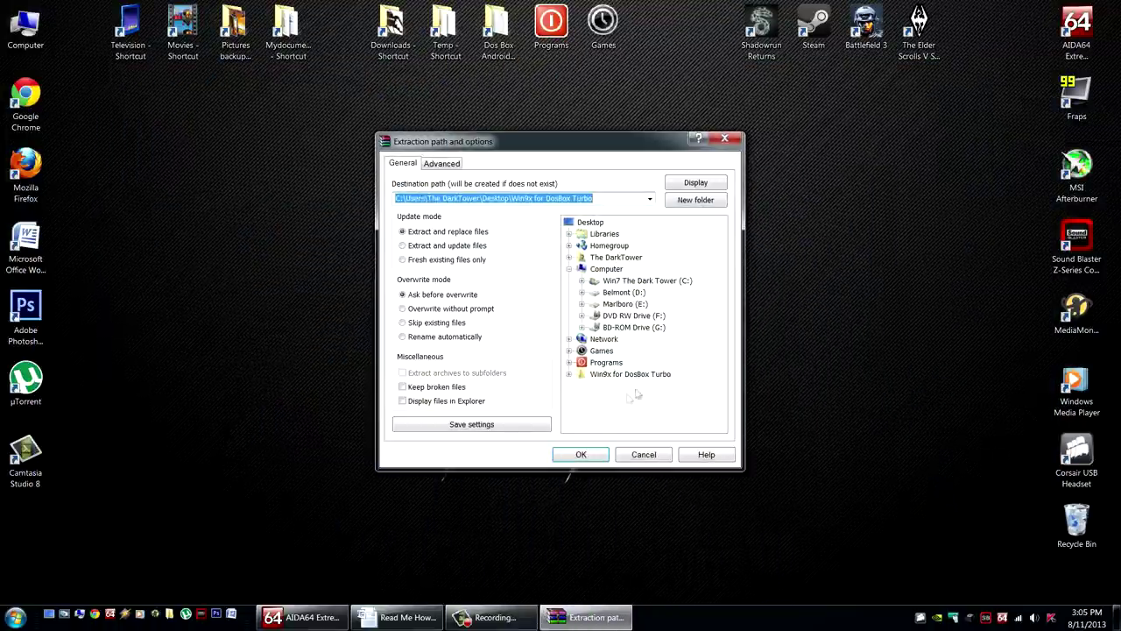
left_click(644, 454)
Open the extracted Win9x for DosBox Turbo folder in a half-screen window and look through hdd, c, dosbox and the Read Me file
double_click(656, 313)
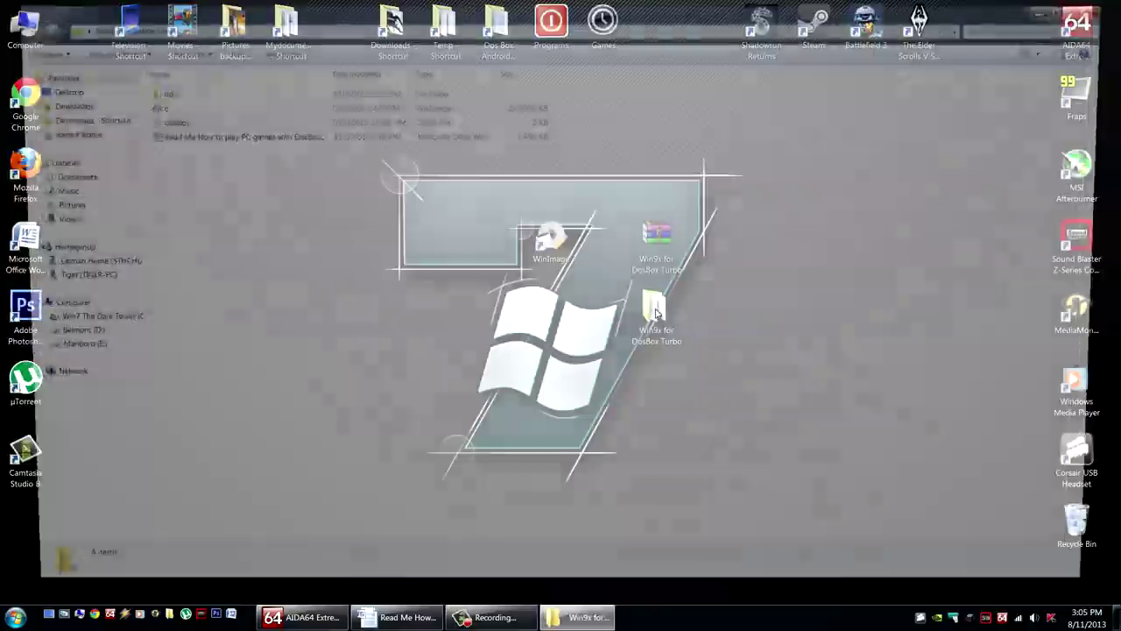
key("super+Right")
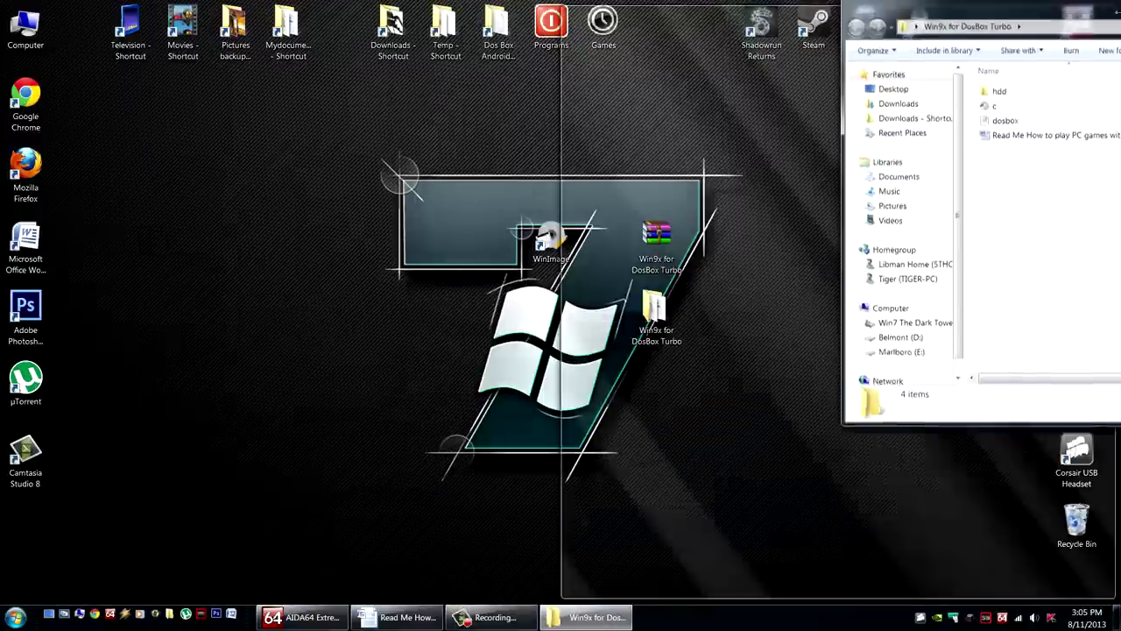
left_click(724, 98)
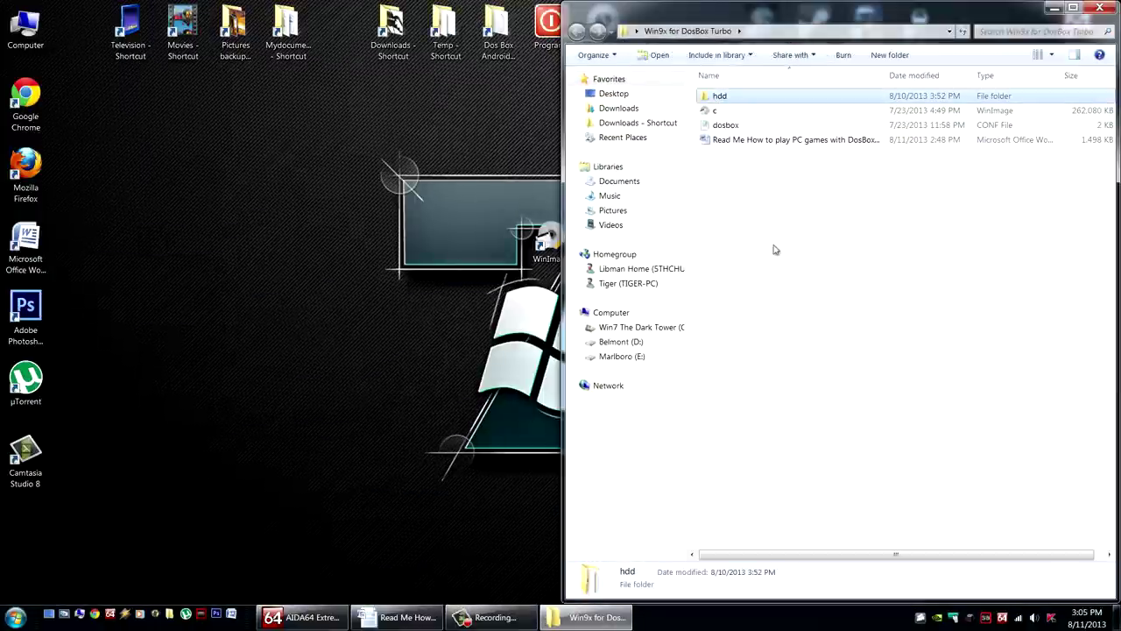
left_click(717, 112)
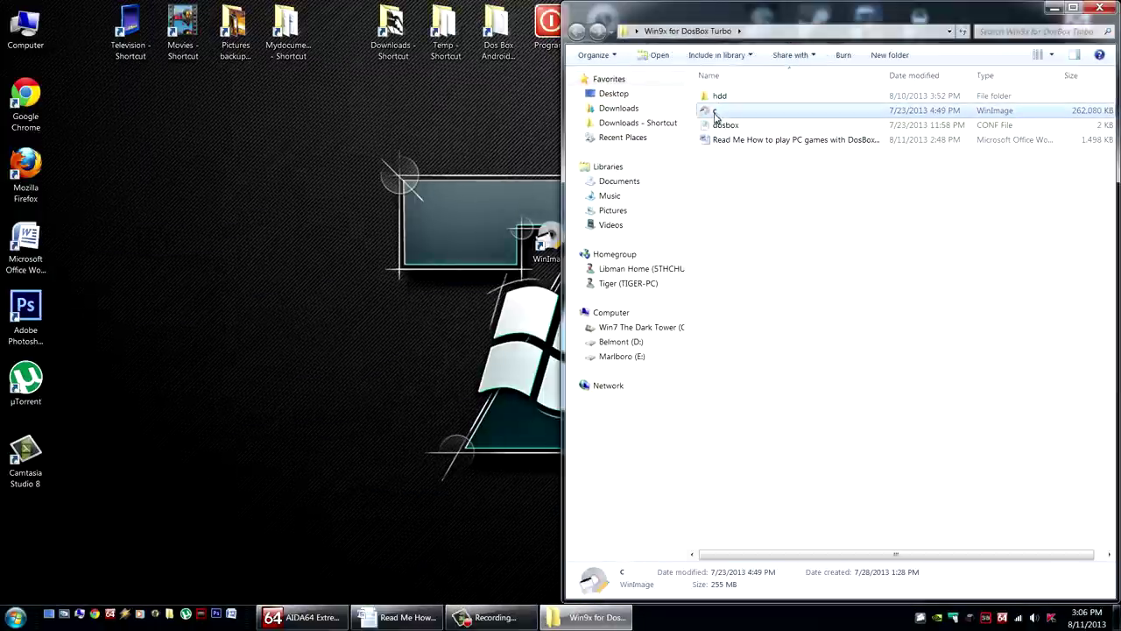
left_click(740, 129)
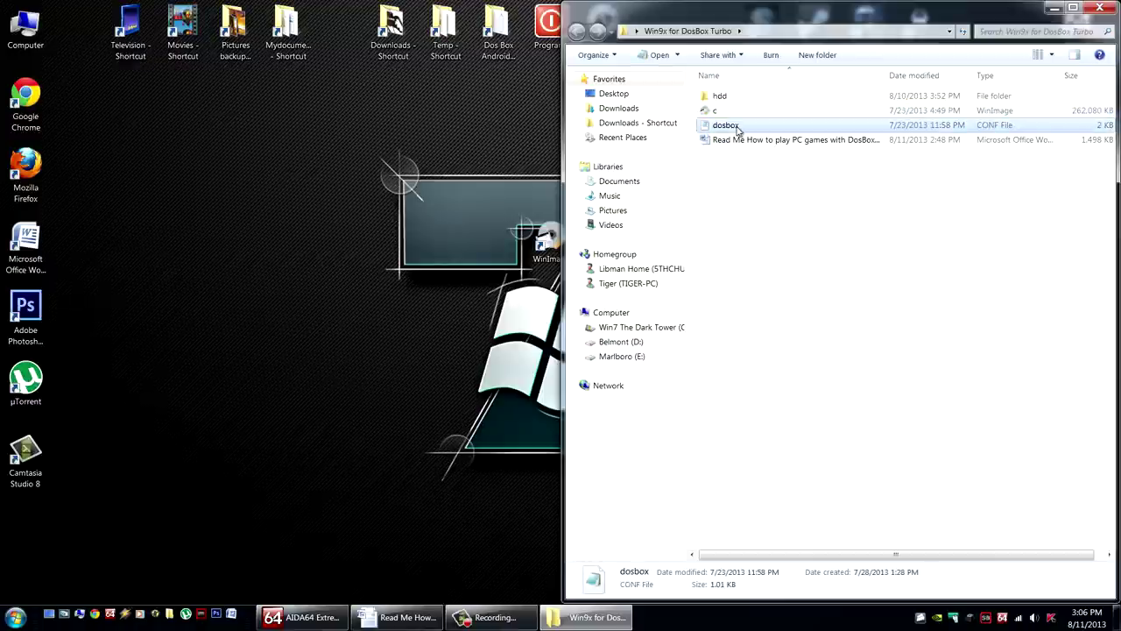
left_click(747, 142)
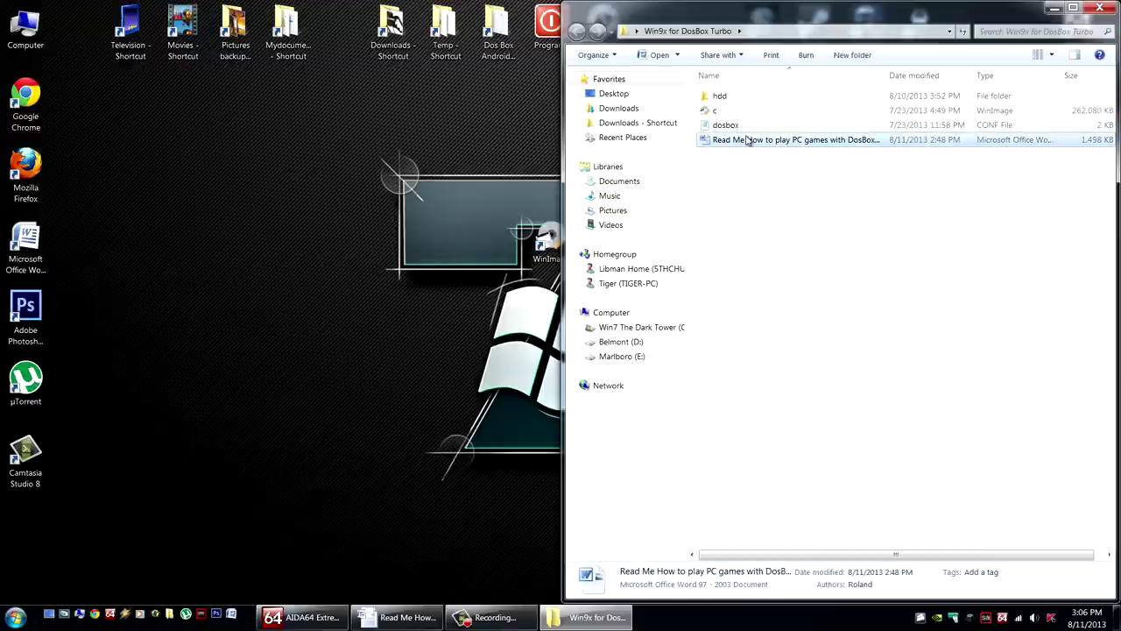
Return to the Read Me document in Word and follow the WinImage 9.00 Download link under instruction 3
left_click(383, 620)
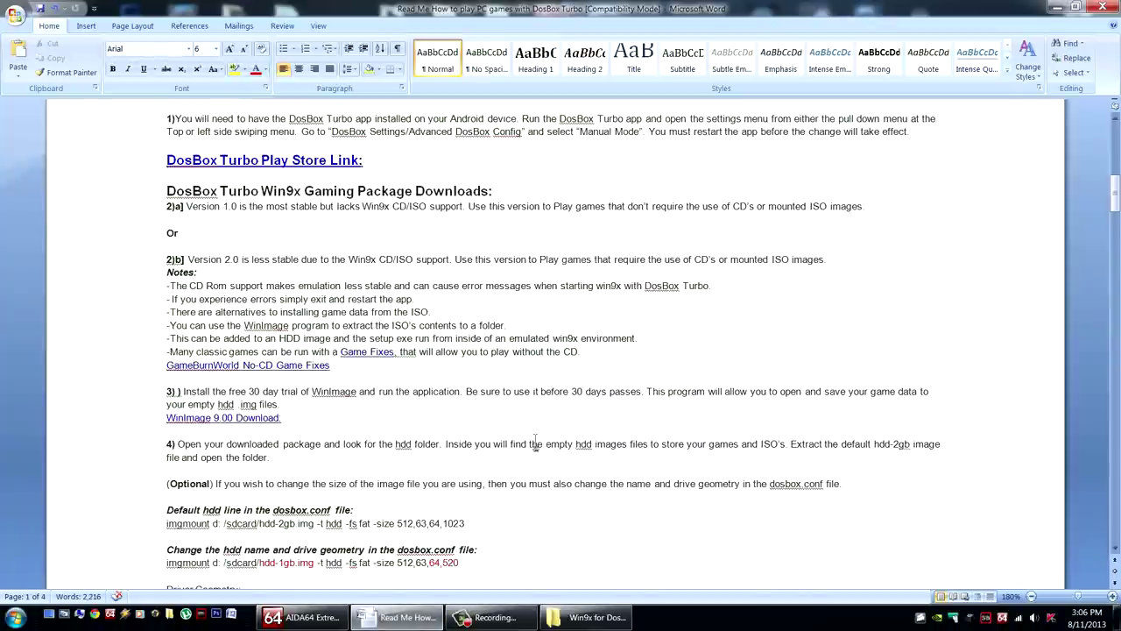
left_click(376, 428)
scroll(377, 426, "down", 3)
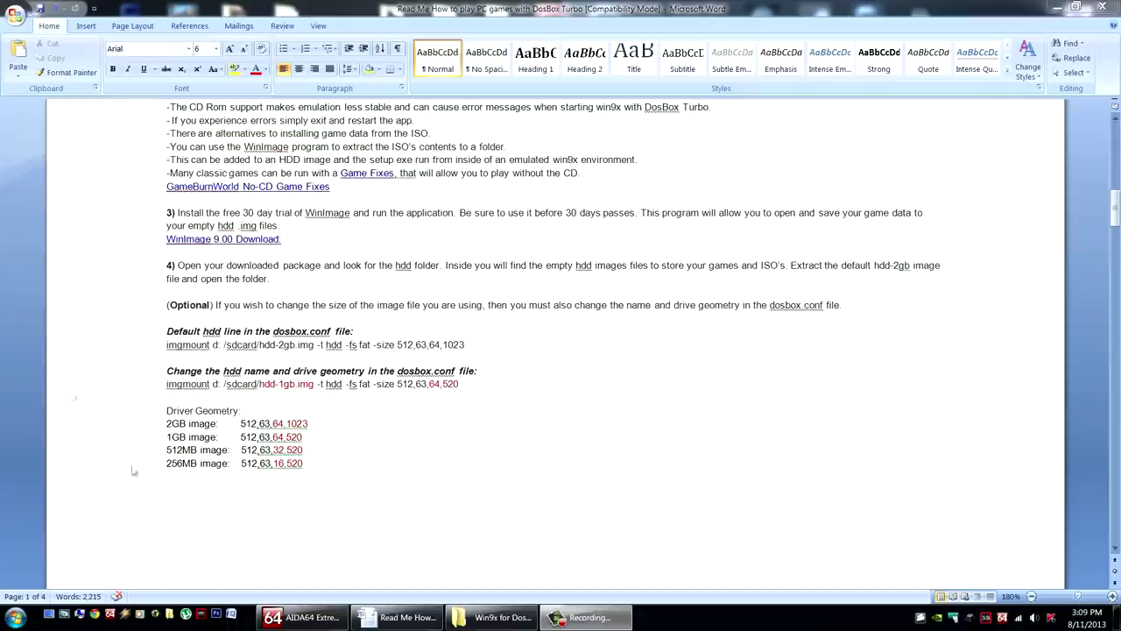
left_click(248, 246, "ctrl")
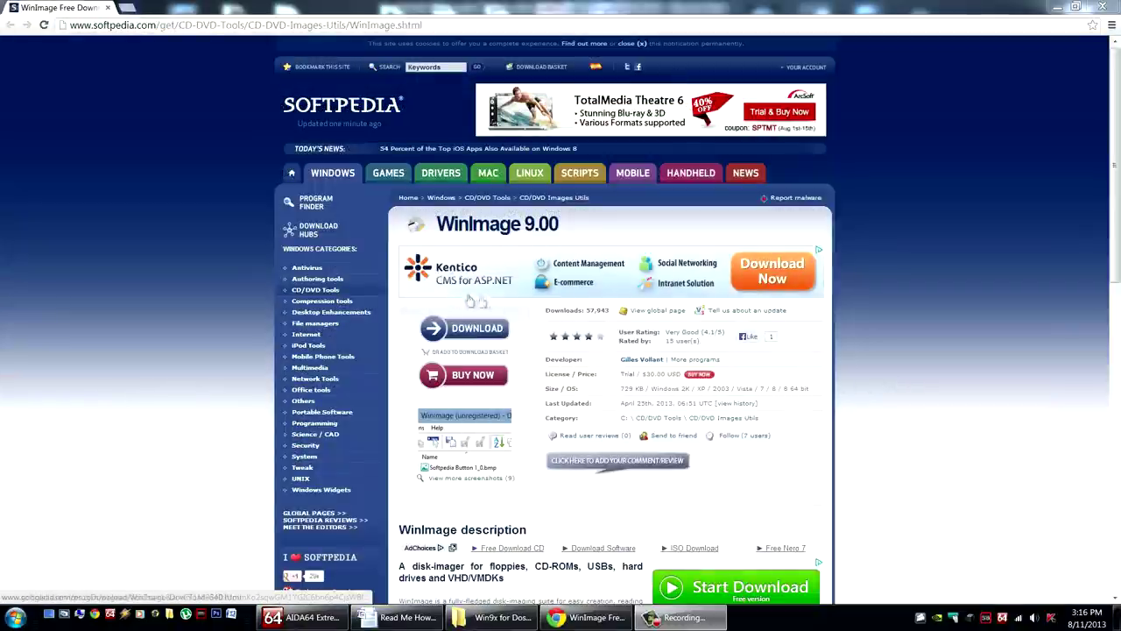
Download the WinImage 9.00 installer from Softpedia and run the downloaded file
left_click(470, 328)
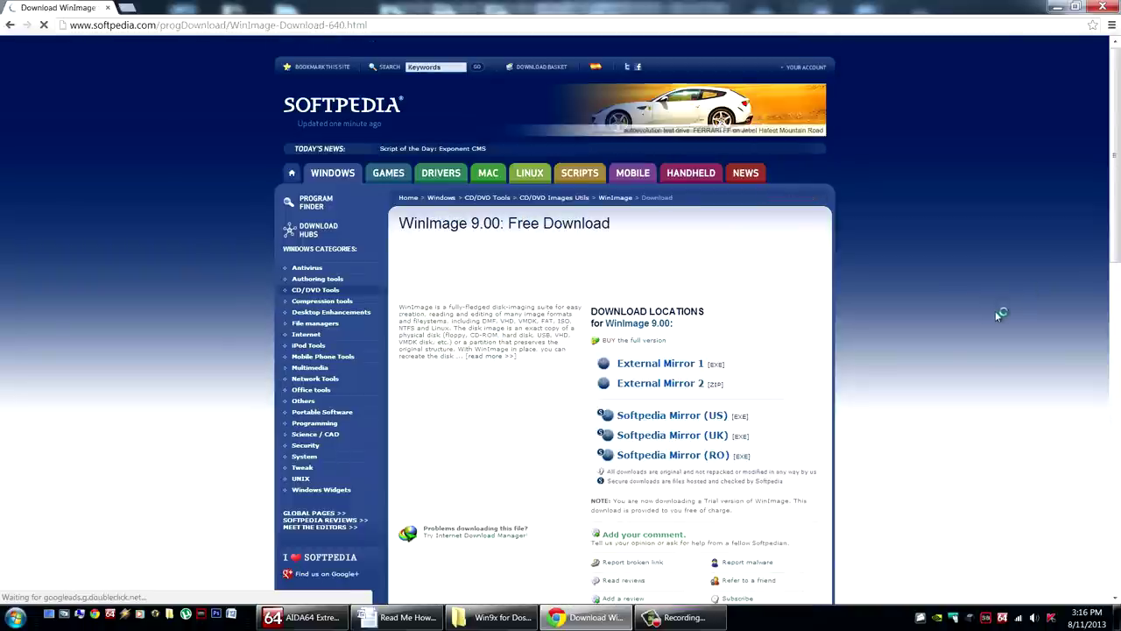
scroll(941, 345, "down", 1)
left_click(675, 299)
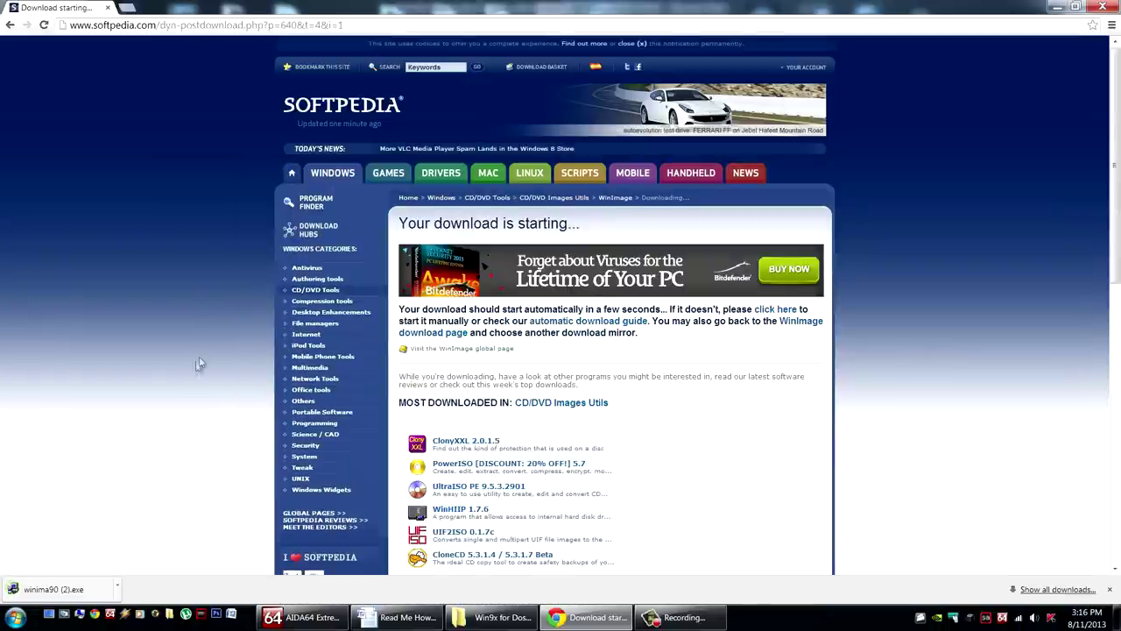
left_click(53, 590)
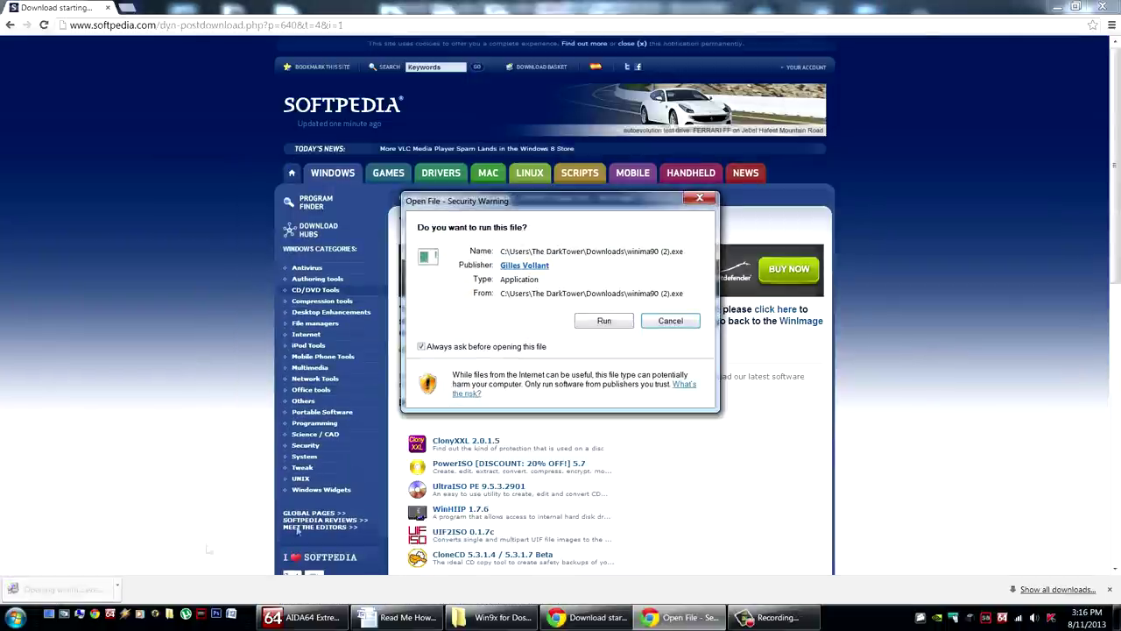
left_click(604, 322)
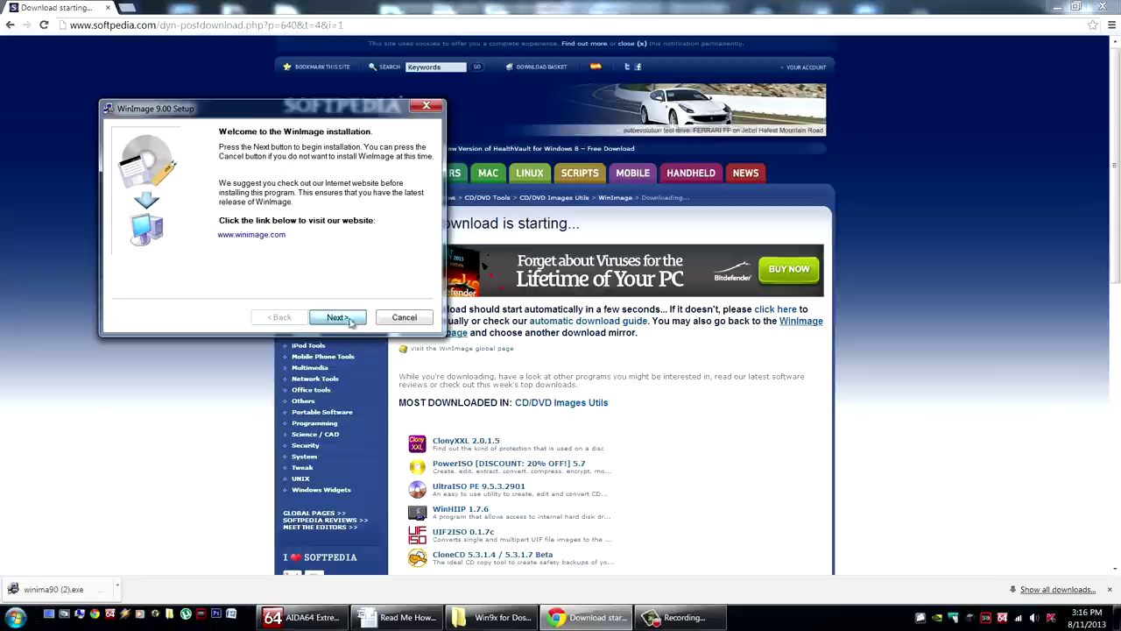
Start the WinImage 9.00 setup and accept its license agreement
left_click(337, 316)
left_click(342, 319)
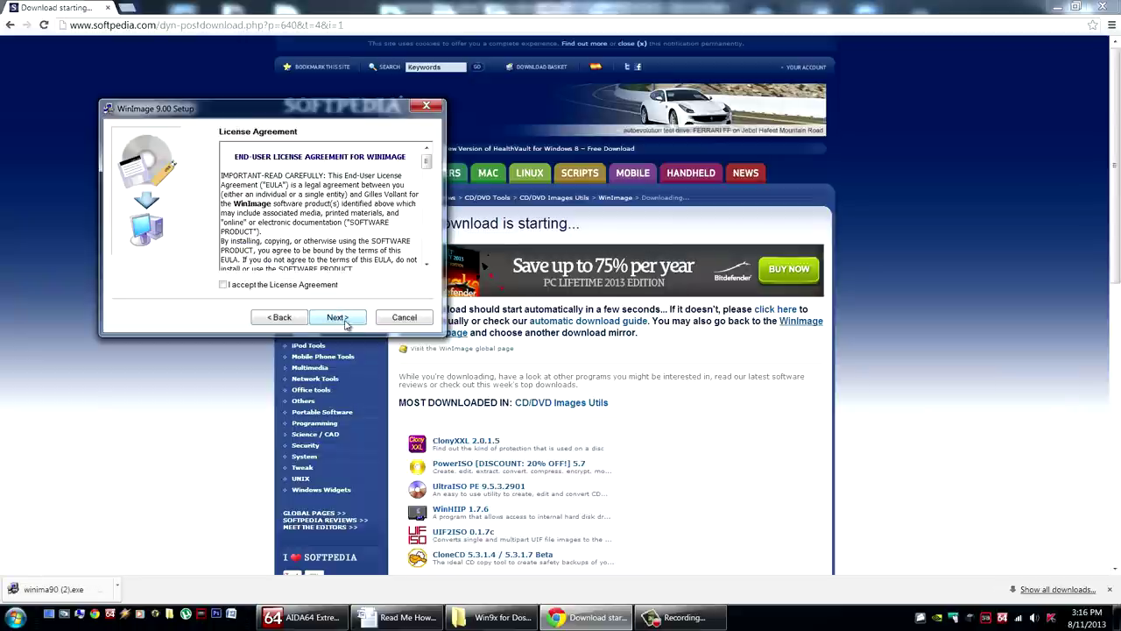
left_click(353, 320)
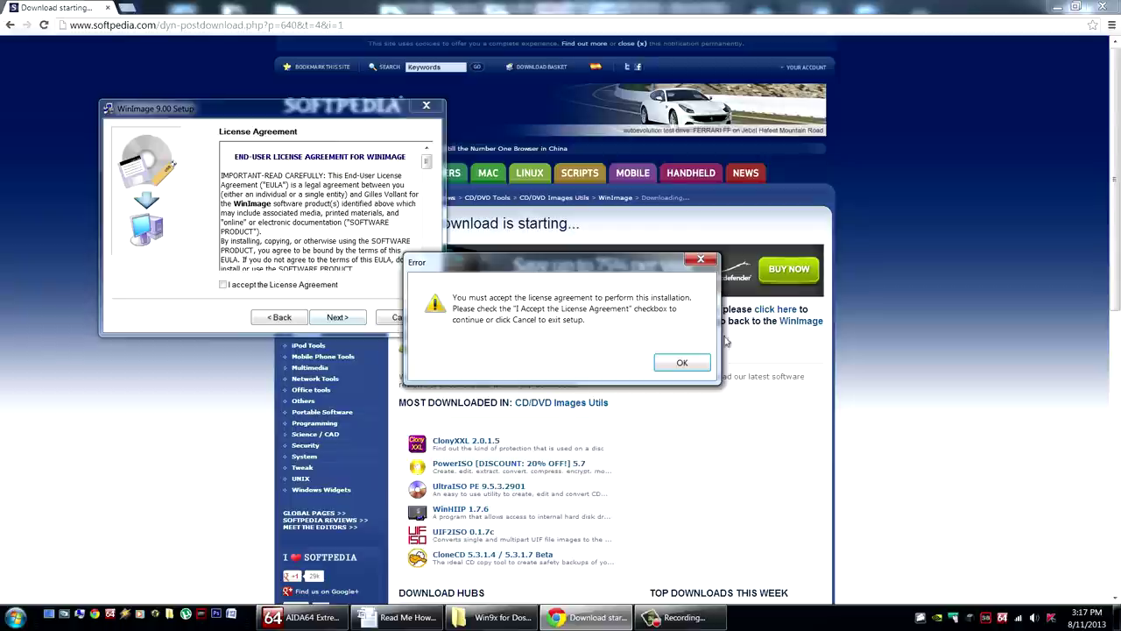
left_click(673, 366)
left_click(223, 285)
left_click(353, 317)
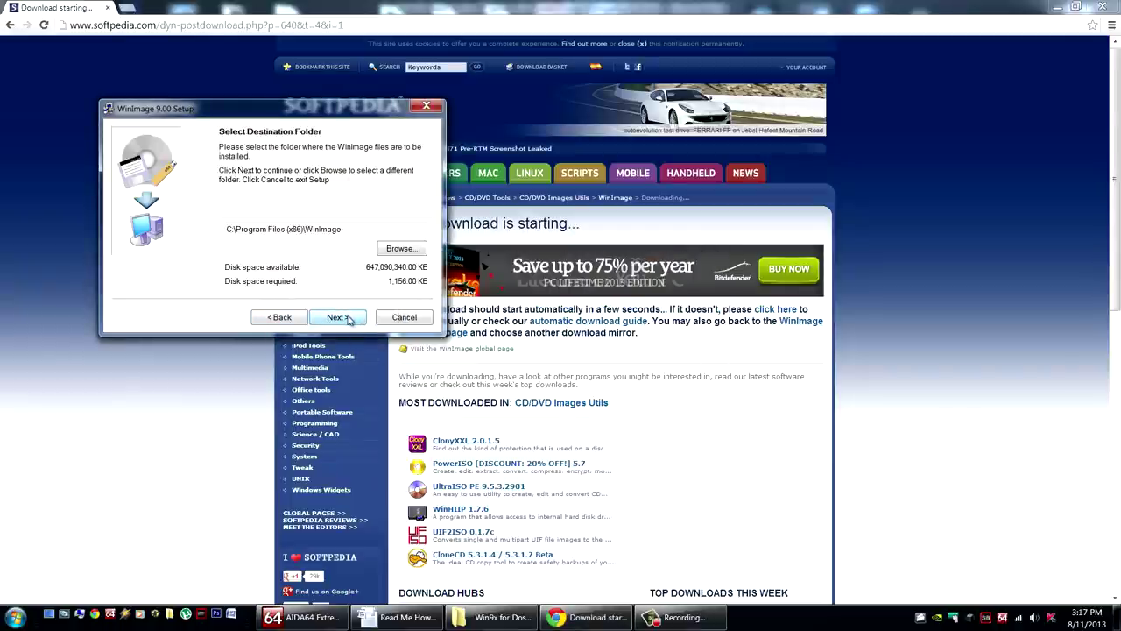
Install WinImage to C:\Program Files (x86)\WinImage and finish the setup
left_click(352, 317)
left_click(349, 318)
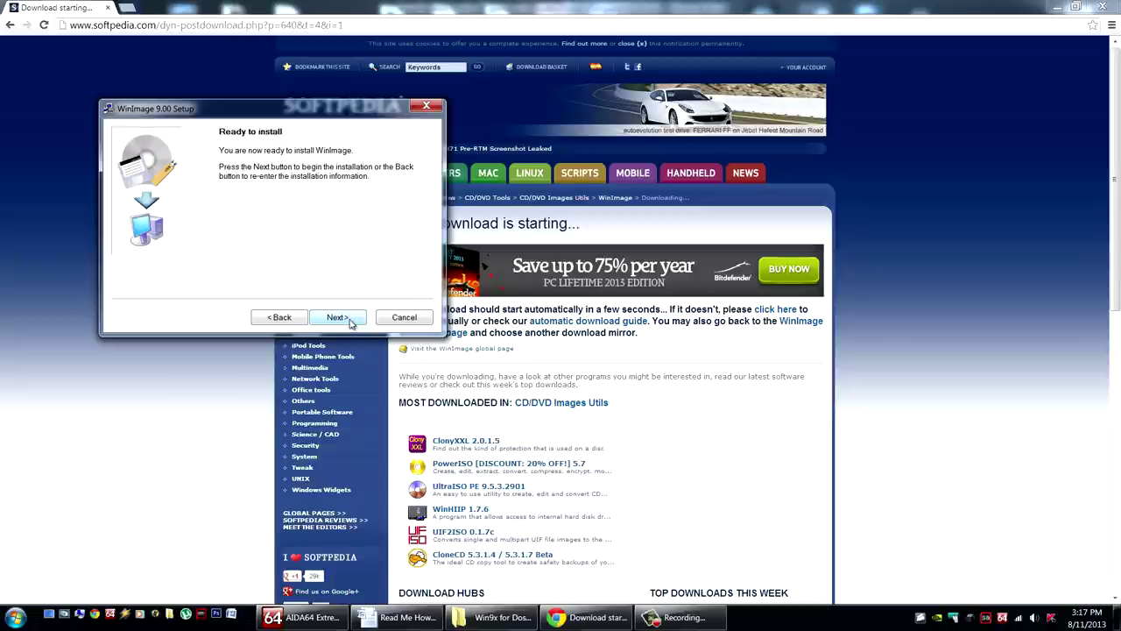
left_click(349, 319)
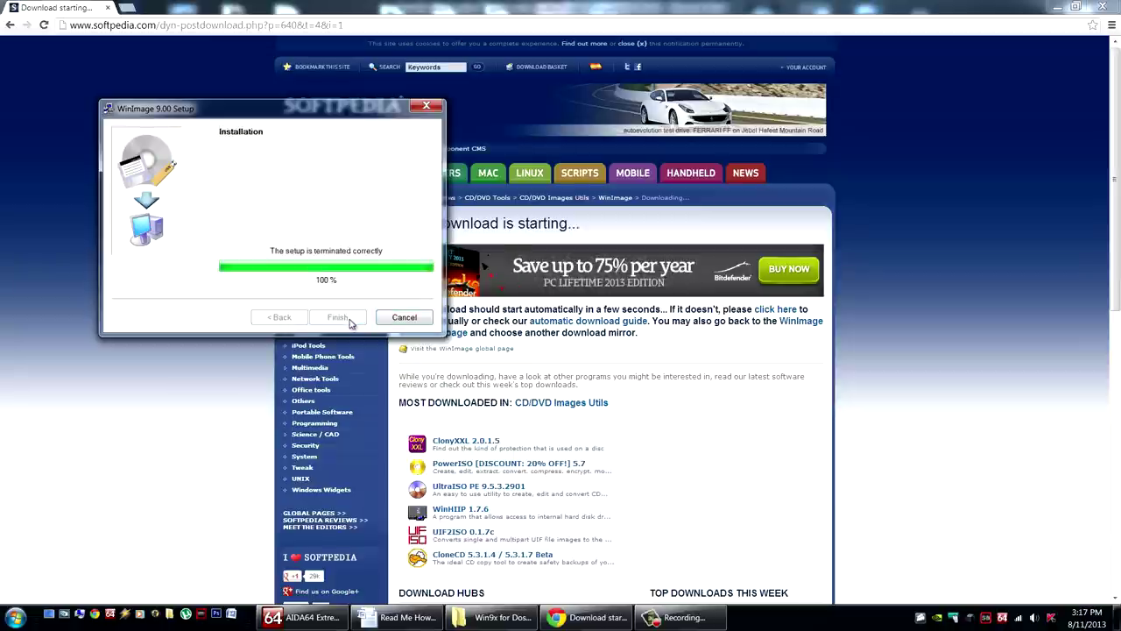
left_click(349, 319)
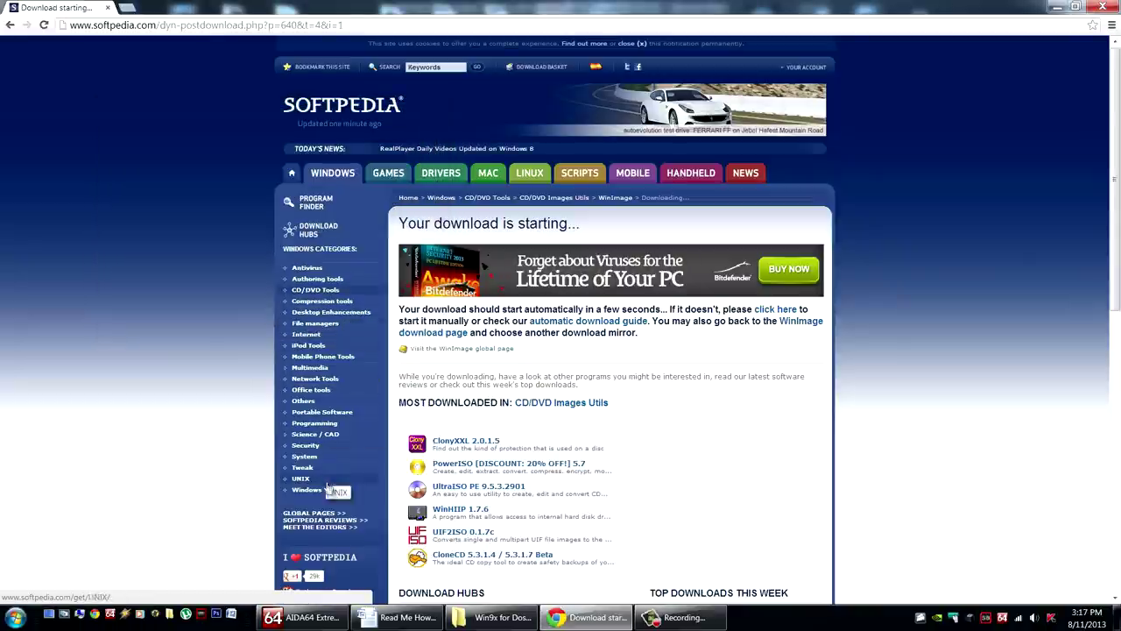
Switch to the Win9x for DosBox Turbo folder in Explorer, open its hdd subfolder and maximize the window
left_click(494, 617)
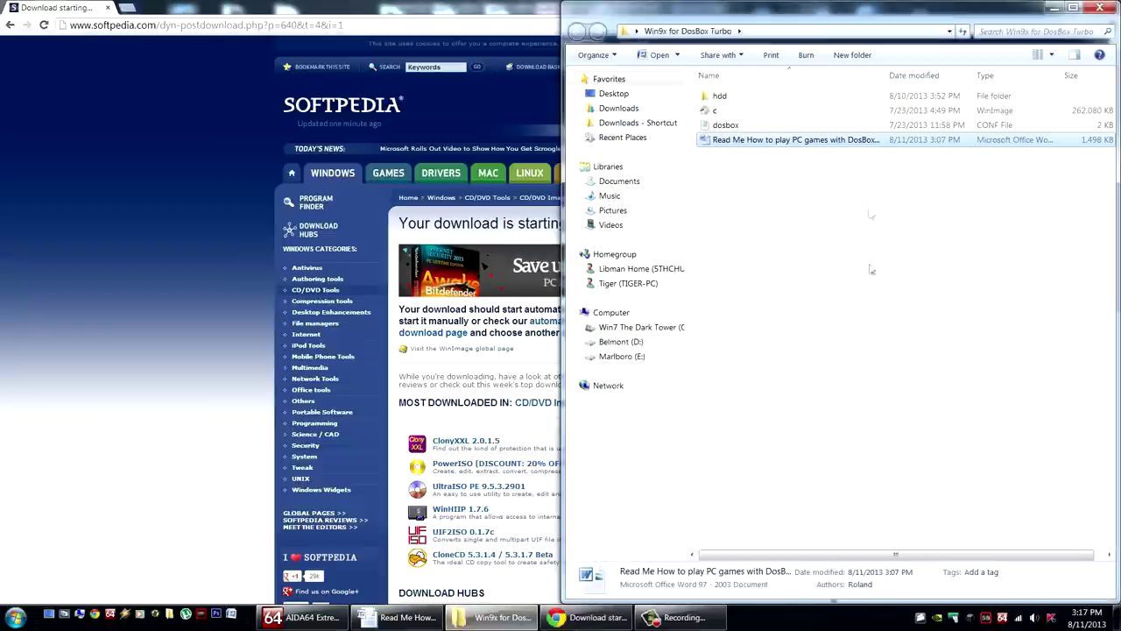
left_click_drag(858, 19, 854, 4)
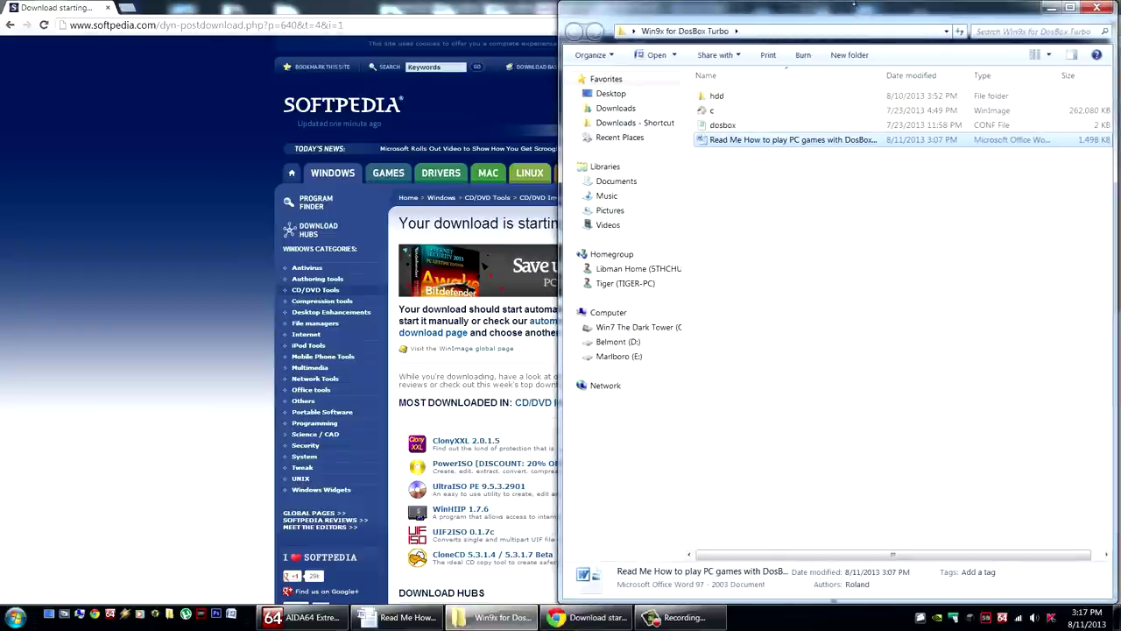
left_click(720, 98)
double_click(720, 98)
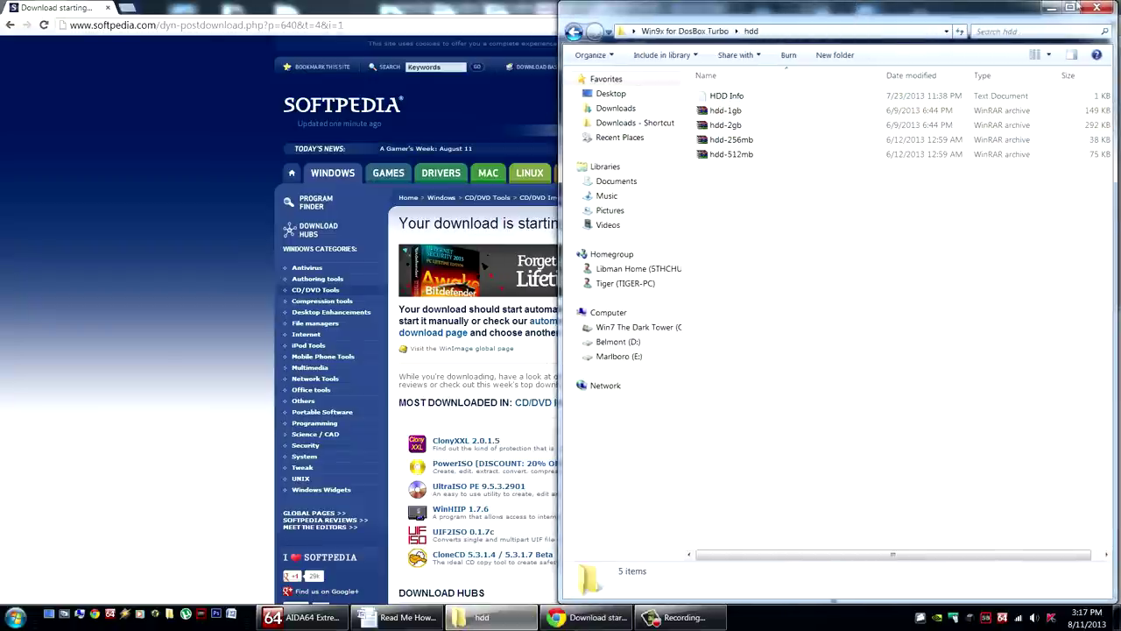
left_click(1069, 7)
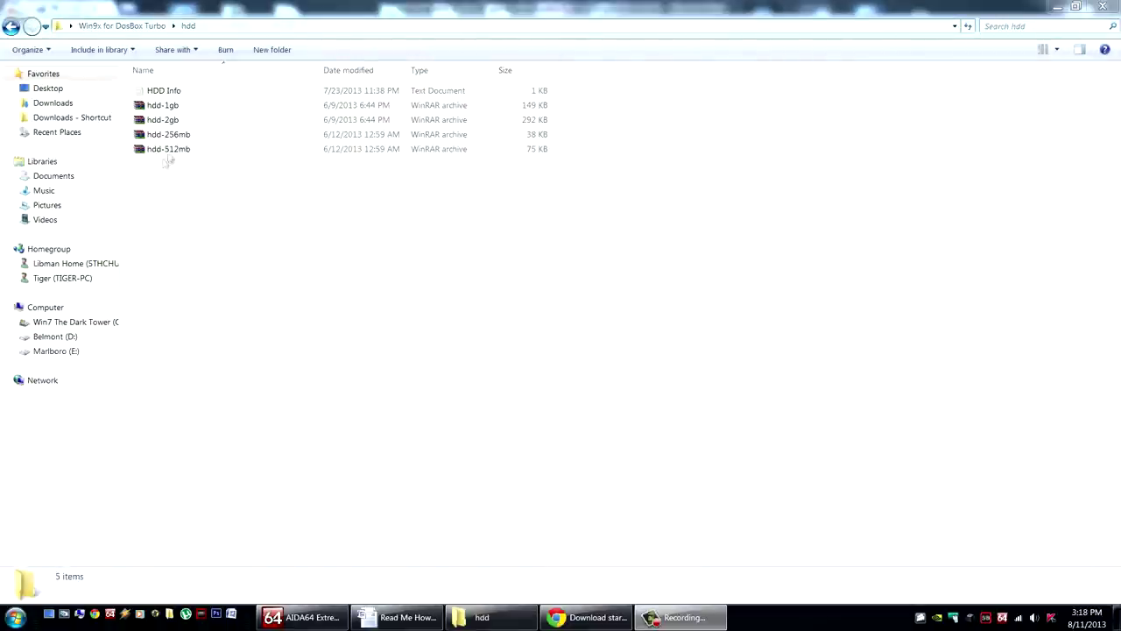
Extract the hdd-2gb archive into its own hdd-2gb folder inside hdd
left_click(164, 124)
right_click(165, 124)
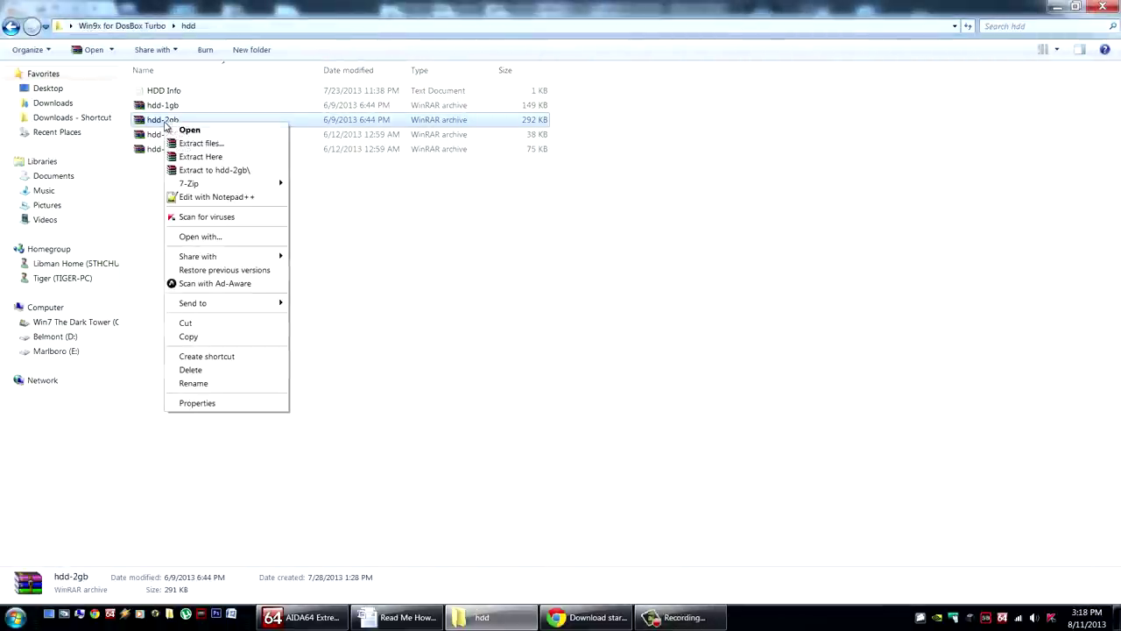
left_click(203, 143)
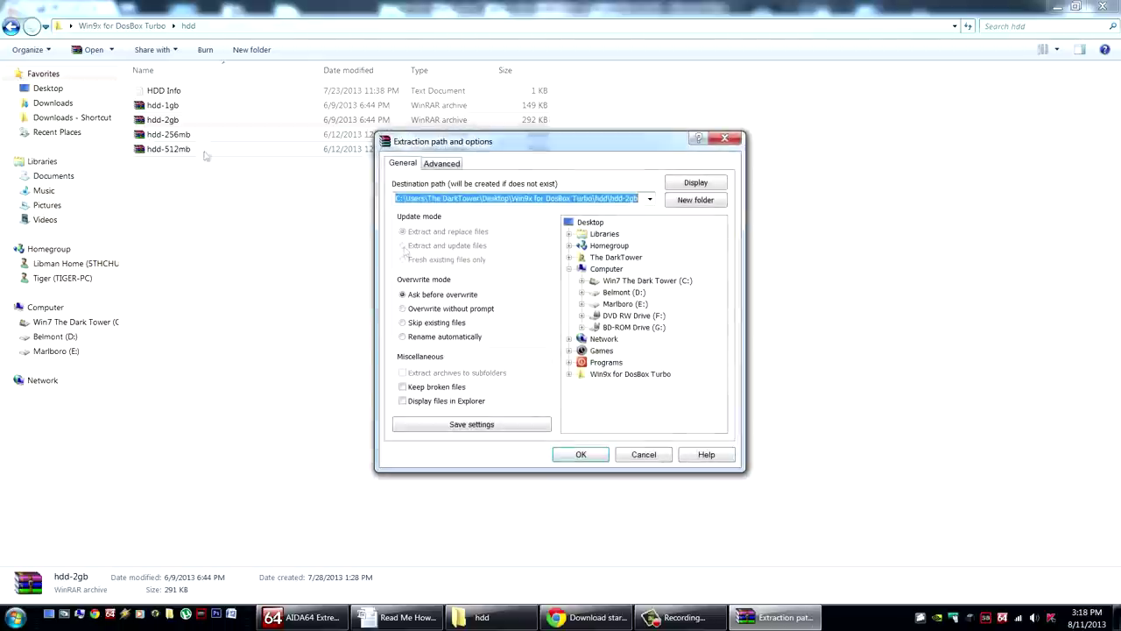
left_click(601, 453)
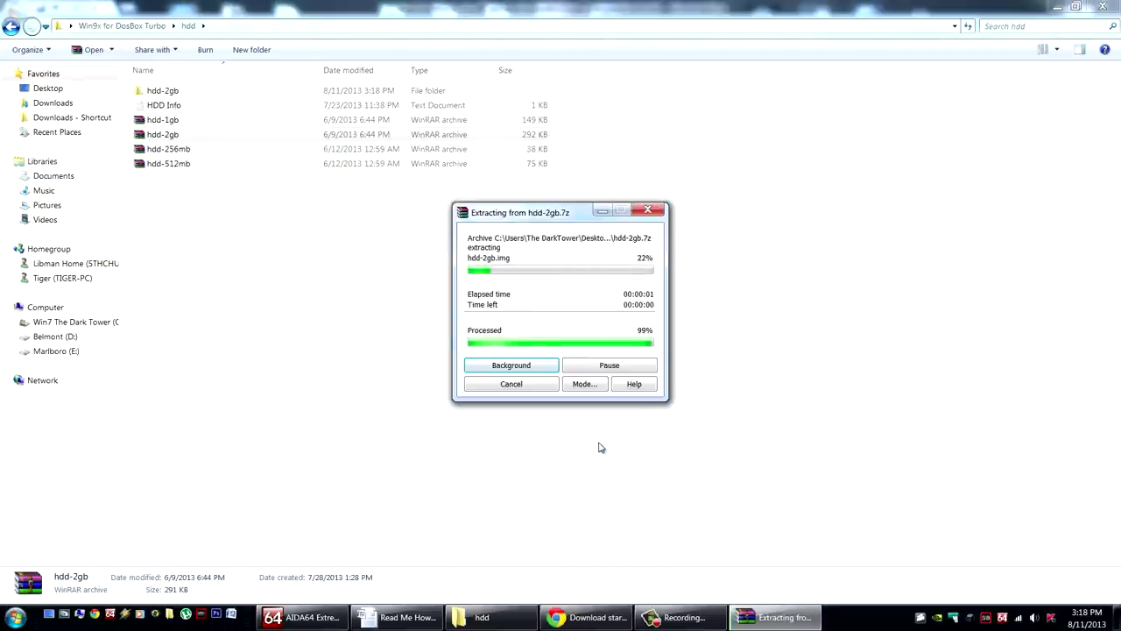
Review the Read Me's optional SD card instructions in Word, highlighting the default and changed hdd lines for dosbox.conf
left_click(419, 626)
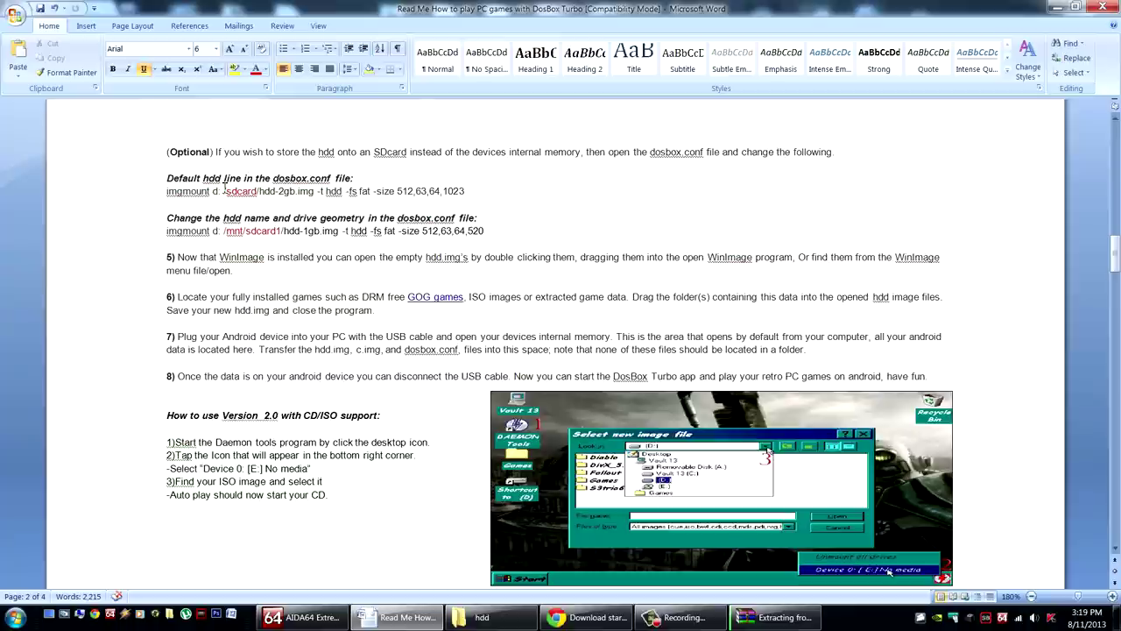
left_click_drag(501, 232, 169, 173)
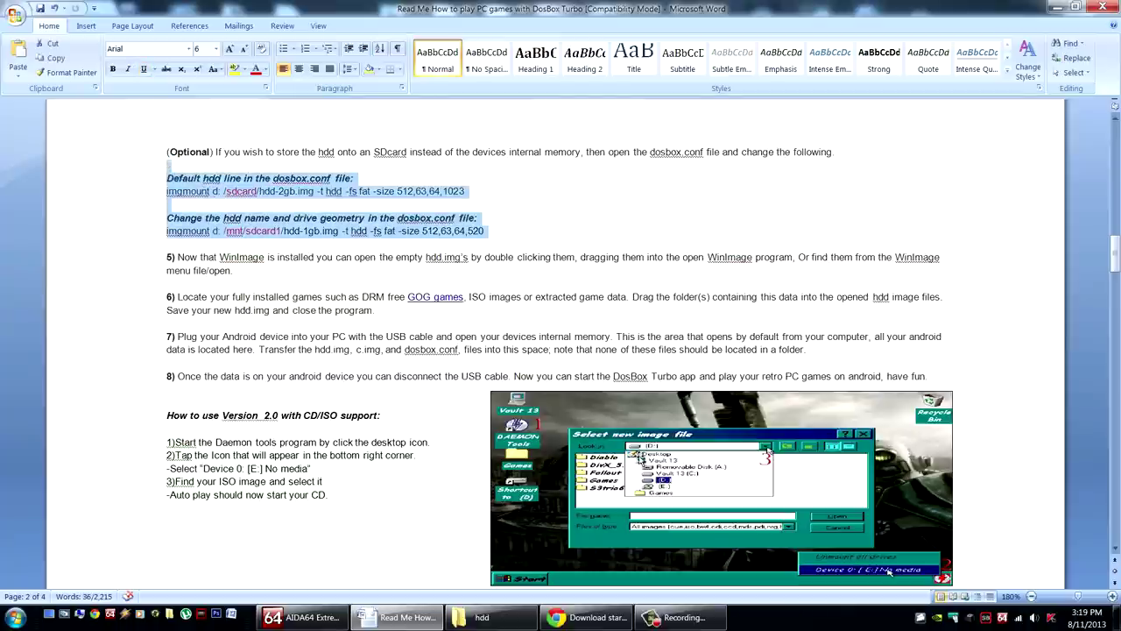
Open the extracted hdd-2gb image from the hdd-2gb folder in WinImage and connect to its FAT partition on disk 0
left_click(491, 617)
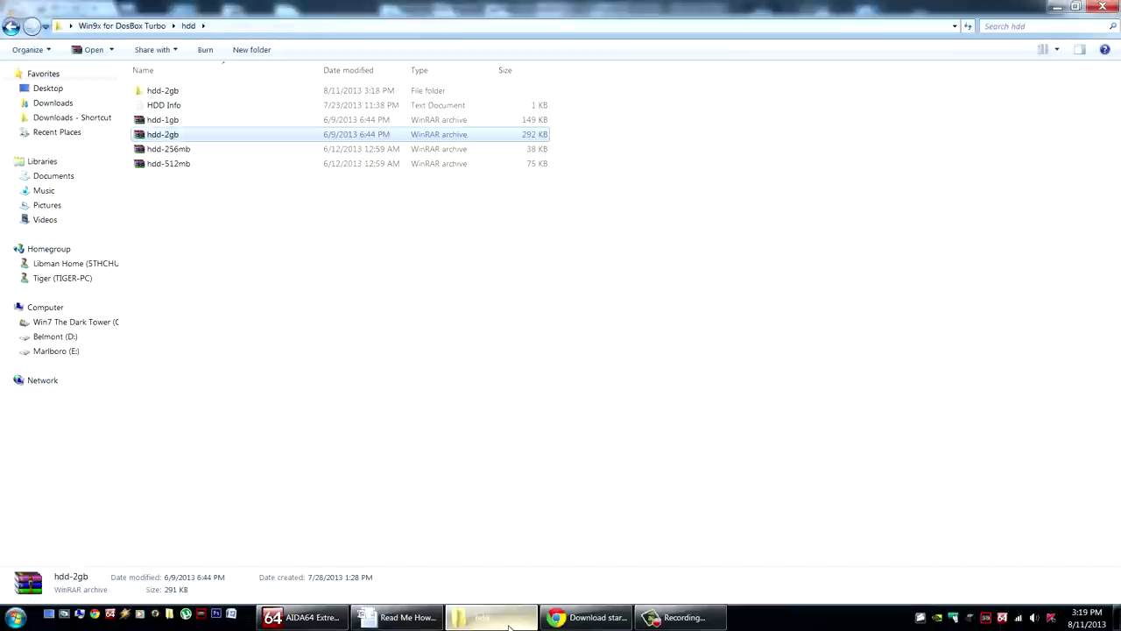
left_click(161, 194)
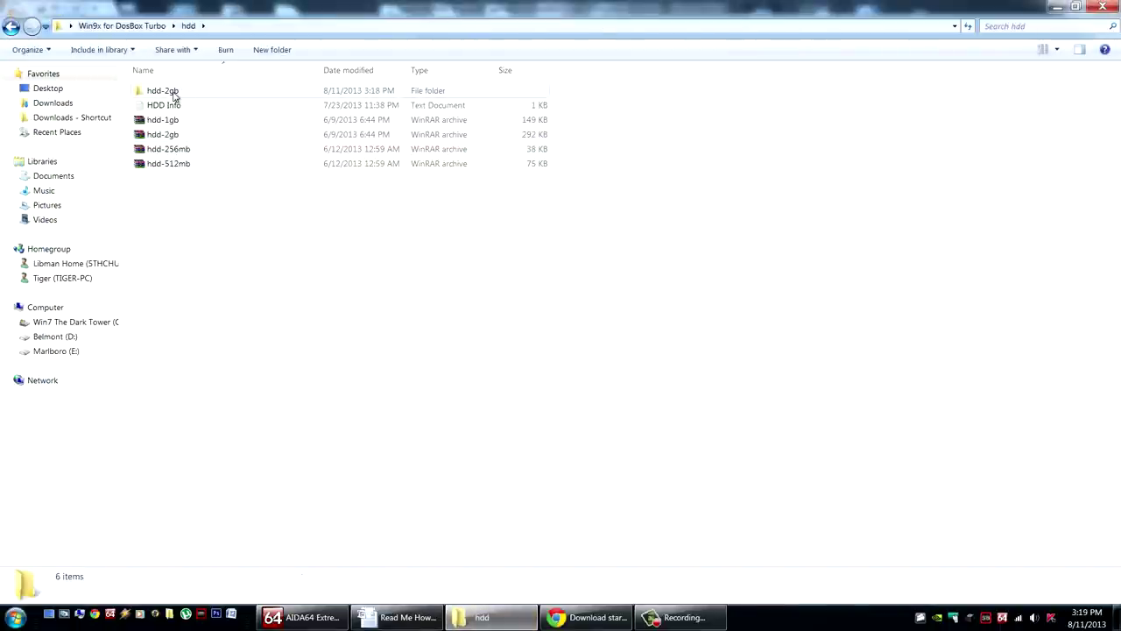
double_click(174, 93)
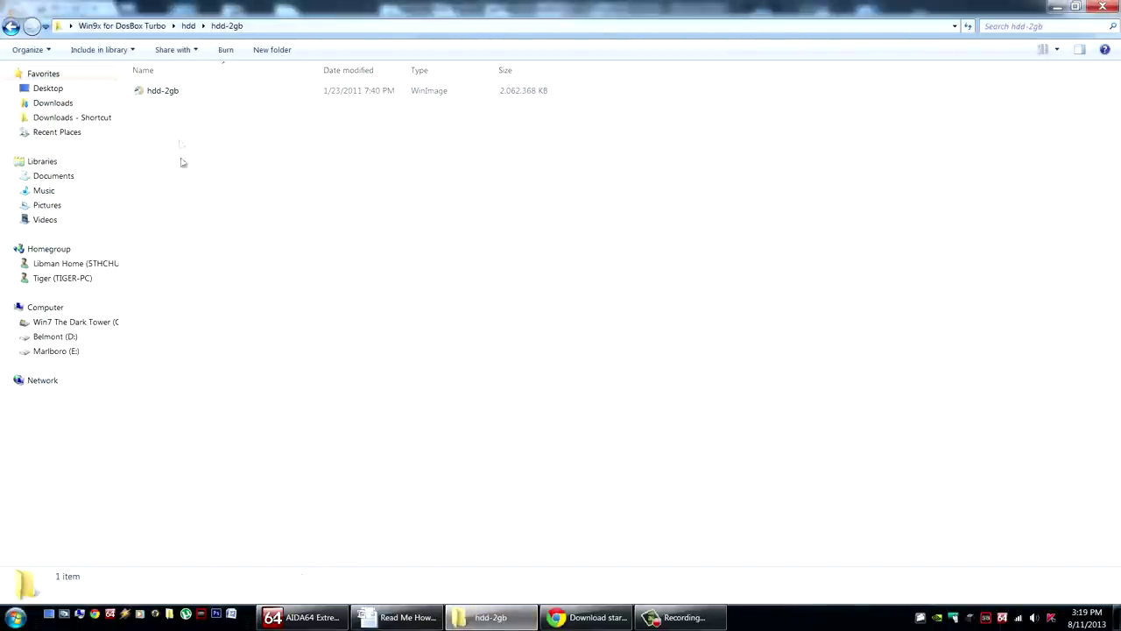
double_click(170, 92)
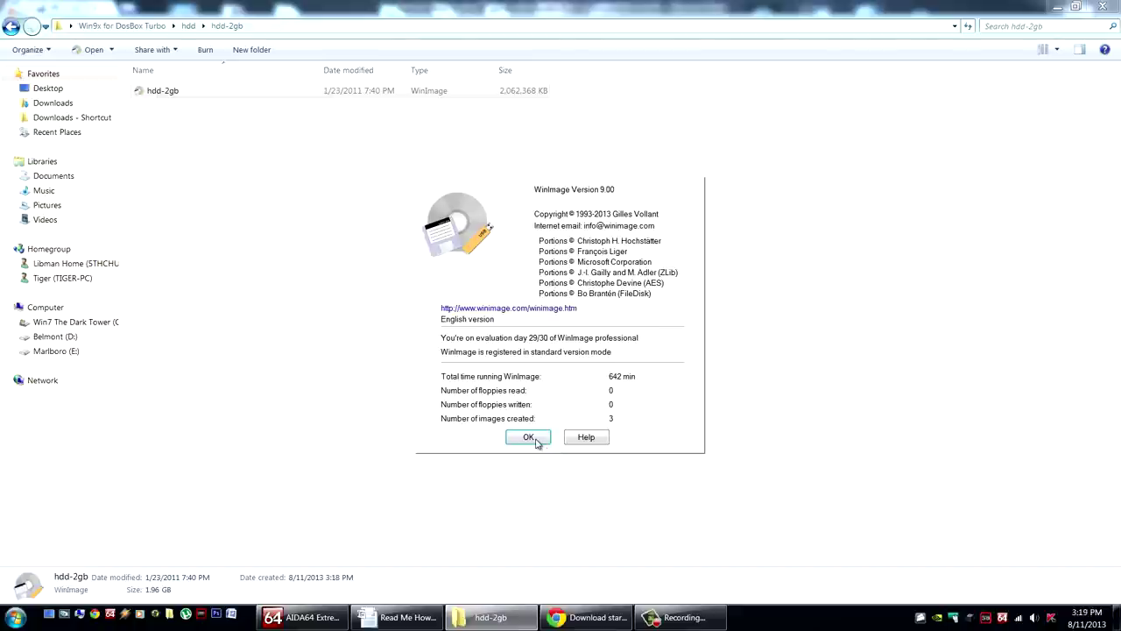
left_click(529, 437)
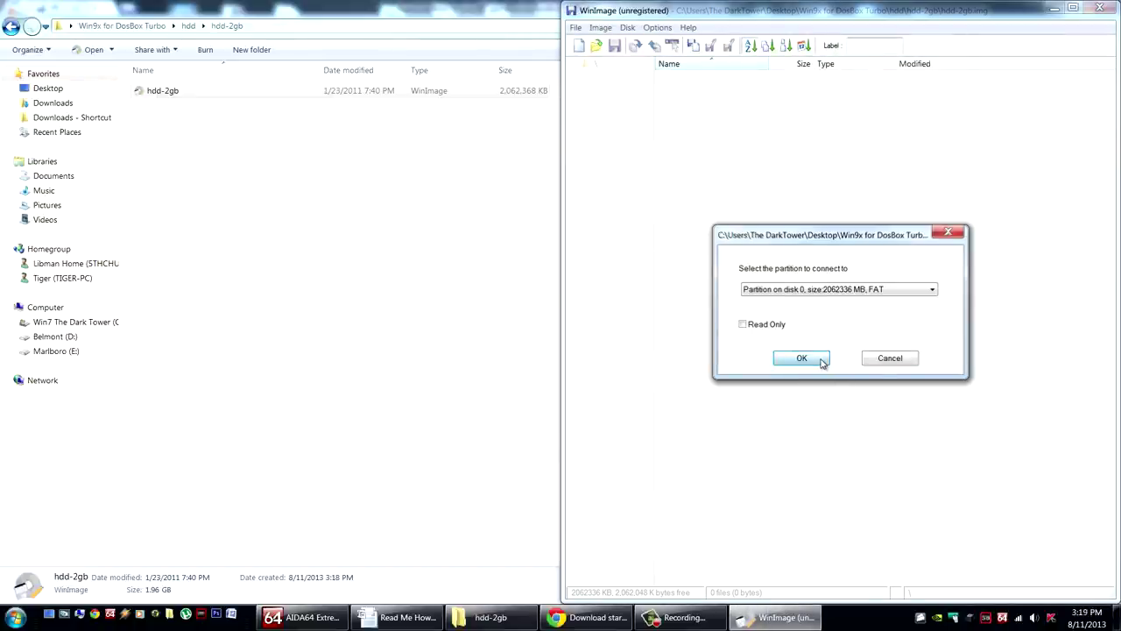
left_click(802, 358)
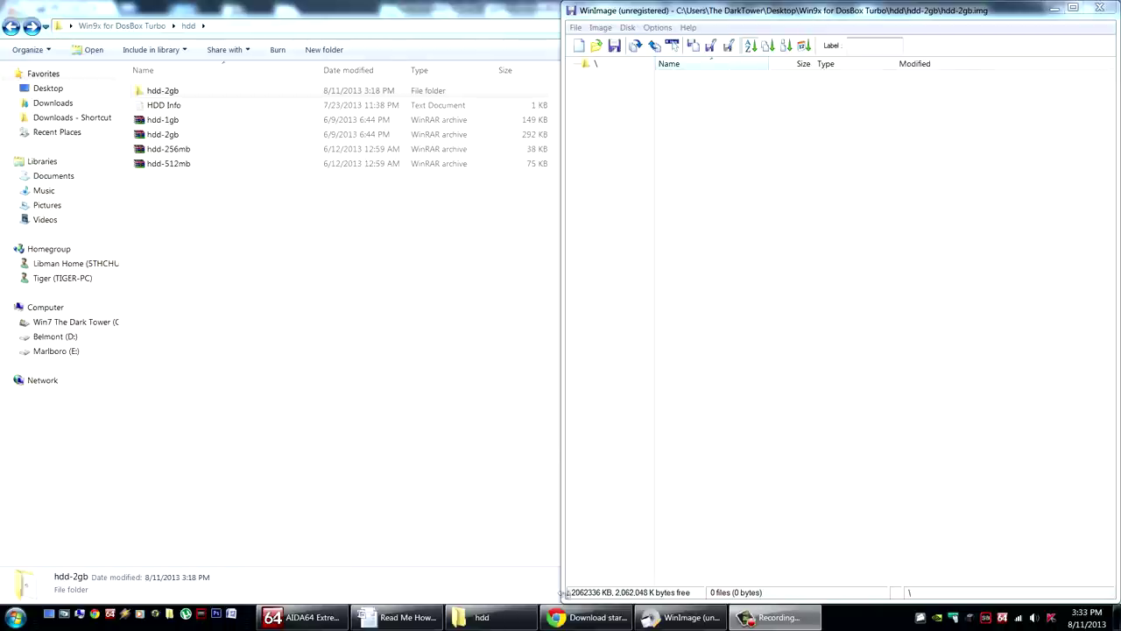
Review the Read Me's setup instructions in Word for Fallout 2, the Restoration Project, Fallout Tactics and virtual on-screen buttons
left_click(396, 616)
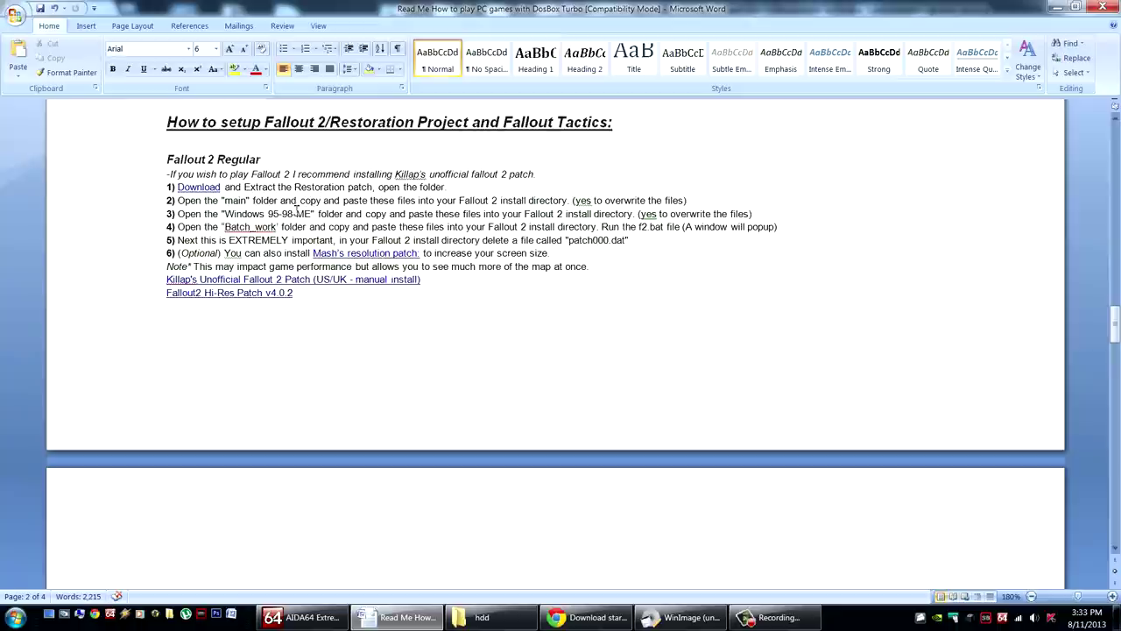
left_click_drag(313, 213, 224, 214)
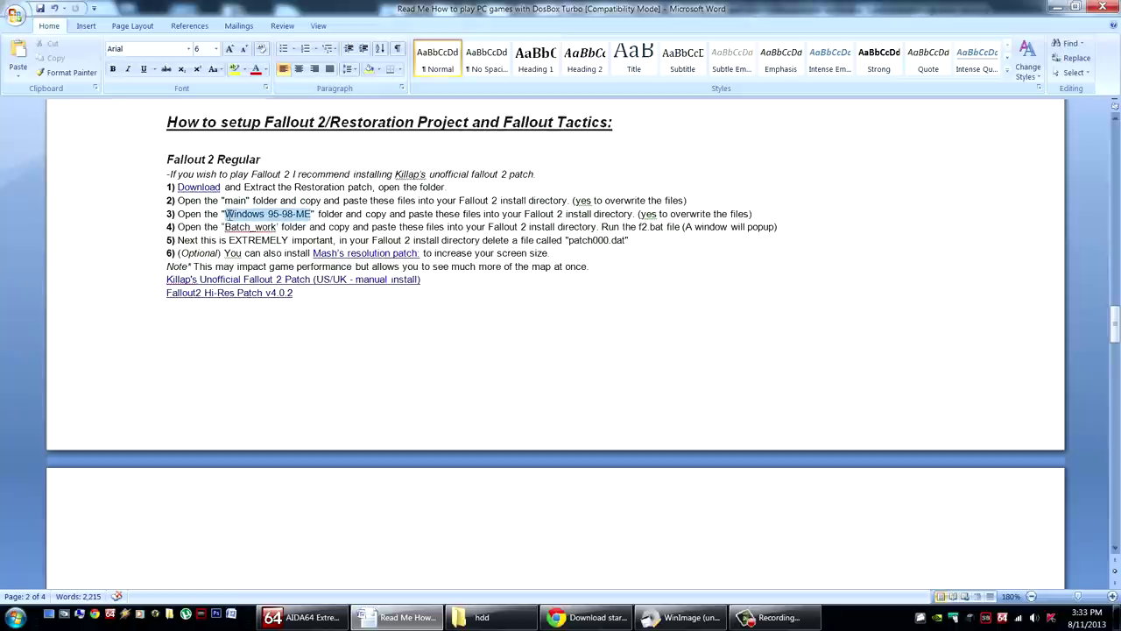
scroll(449, 320, "down", 3)
left_click(408, 243)
scroll(408, 238, "down", 1)
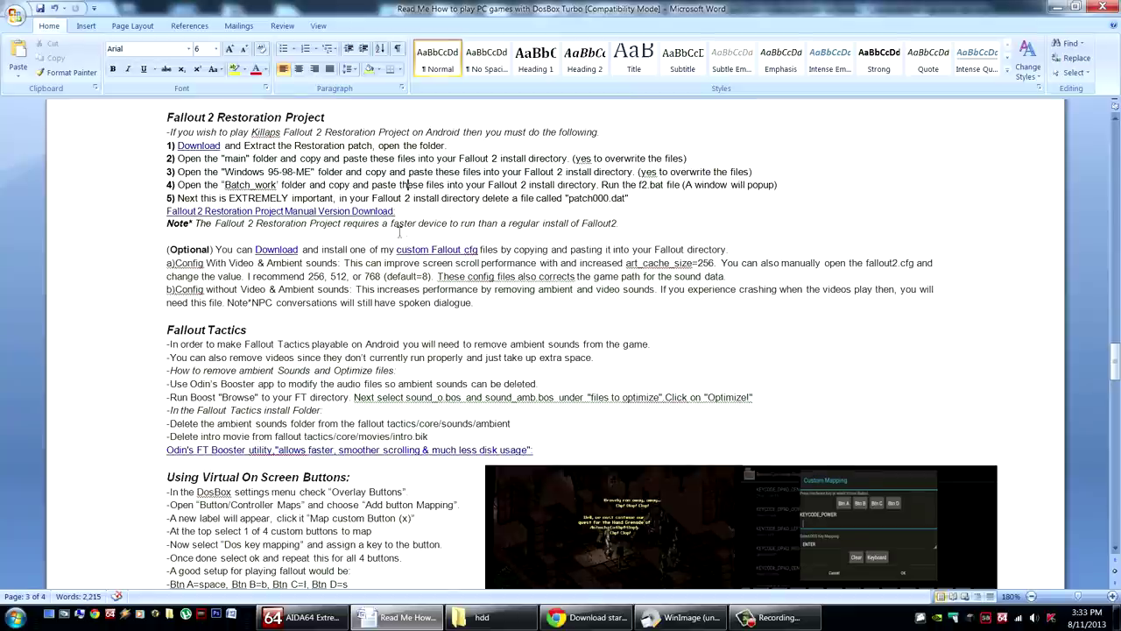
scroll(405, 237, "down", 5)
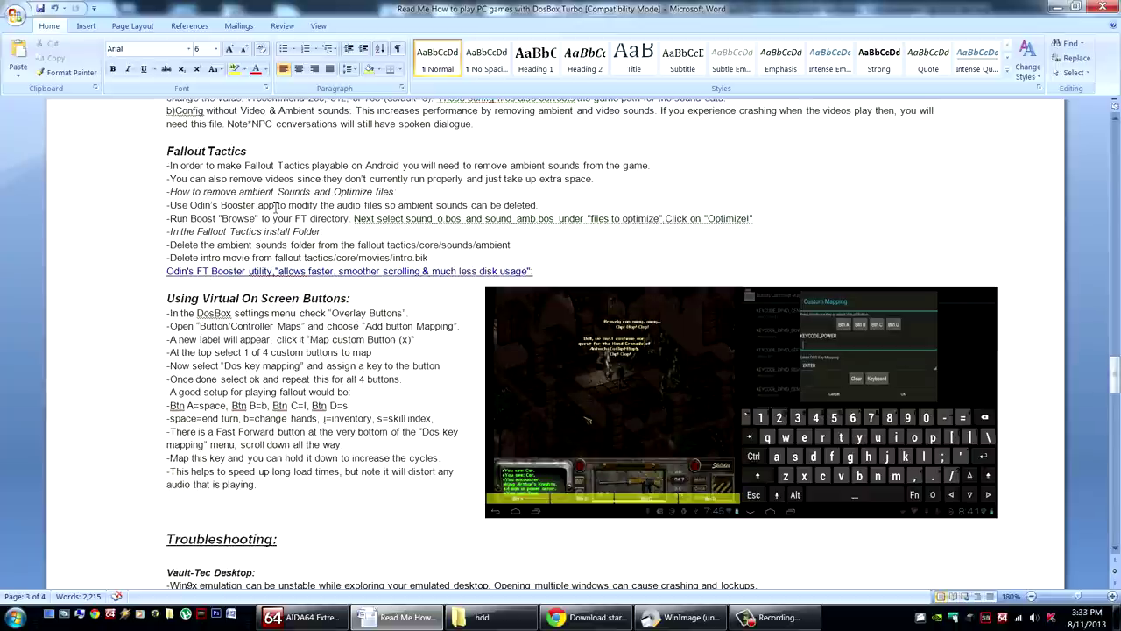
scroll(280, 212, "down", 5)
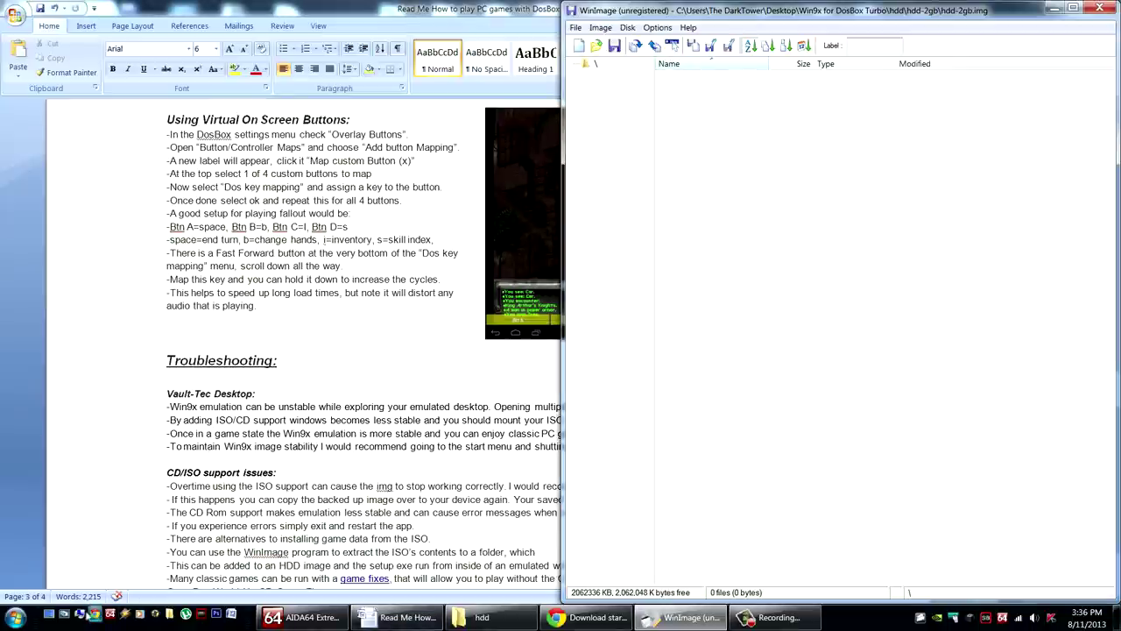
Place a new Explorer window beside WinImage and browse to the GOG.com folder in Program Files (x86) on drive C
left_click(79, 614)
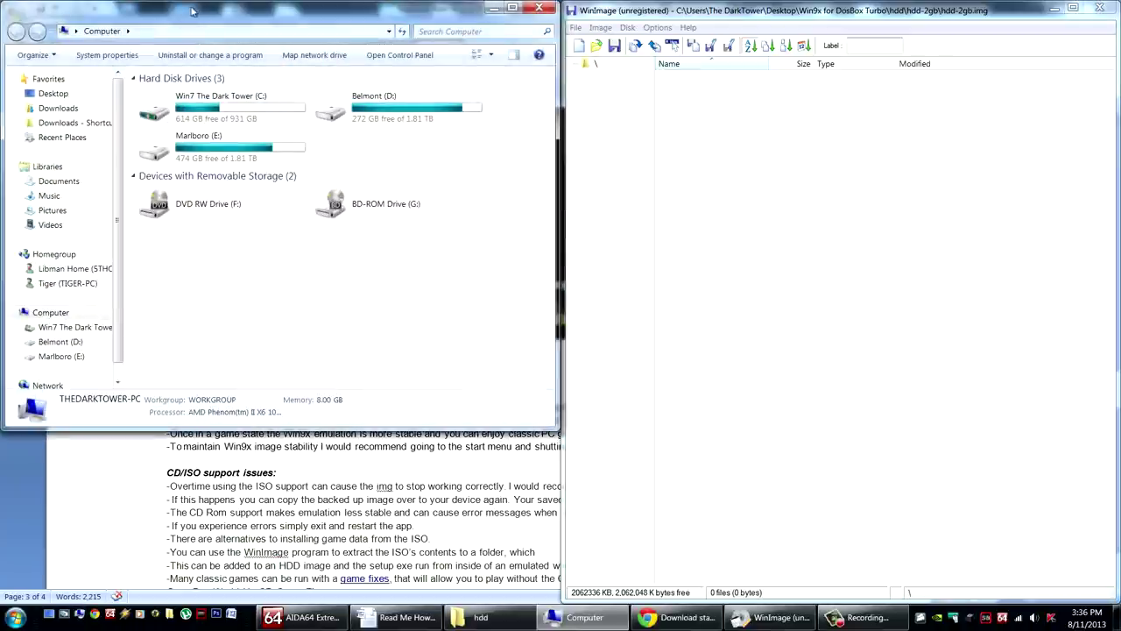
left_click_drag(192, 11, 0, 35)
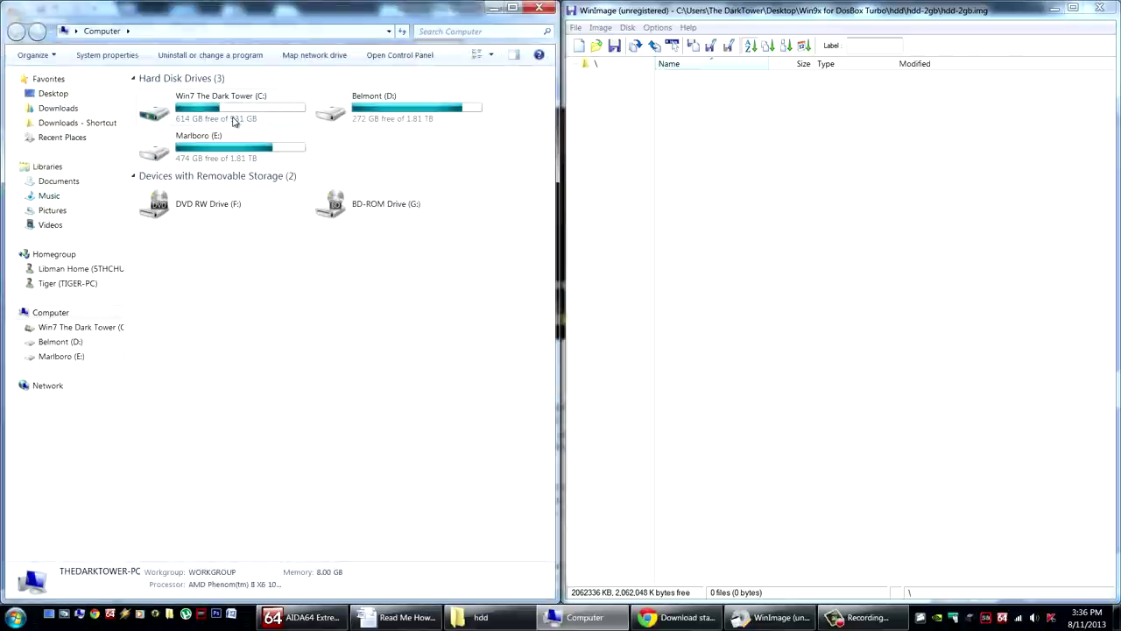
double_click(245, 115)
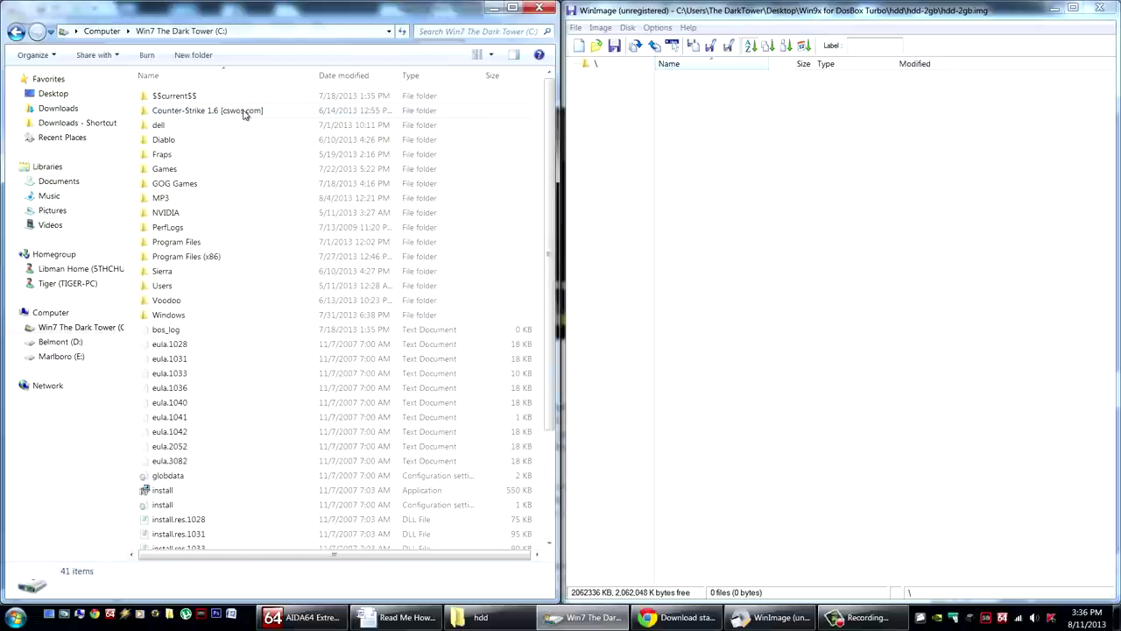
double_click(206, 260)
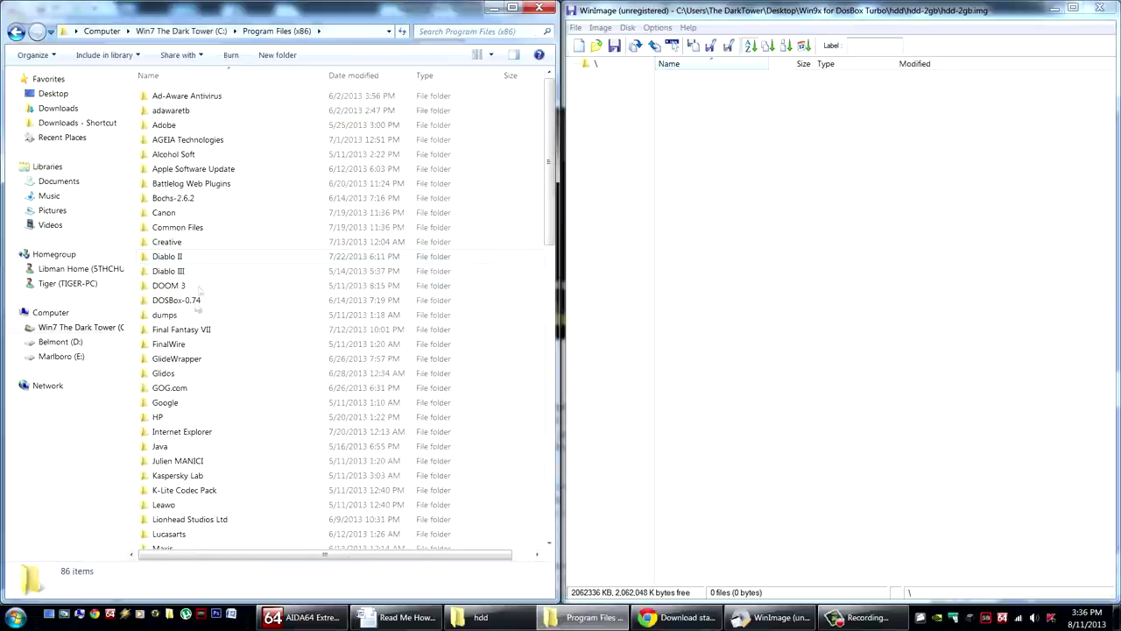
double_click(171, 388)
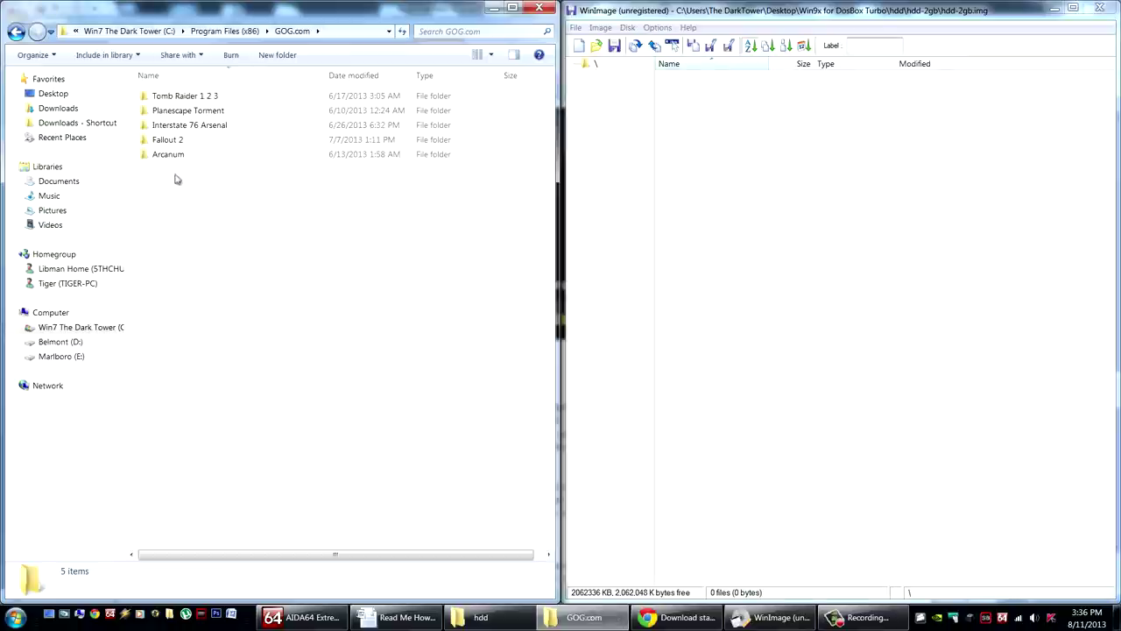
Add the Fallout 2 folder from GOG.com to the root of the opened hdd-2gb image and confirm the injection
left_click(174, 143)
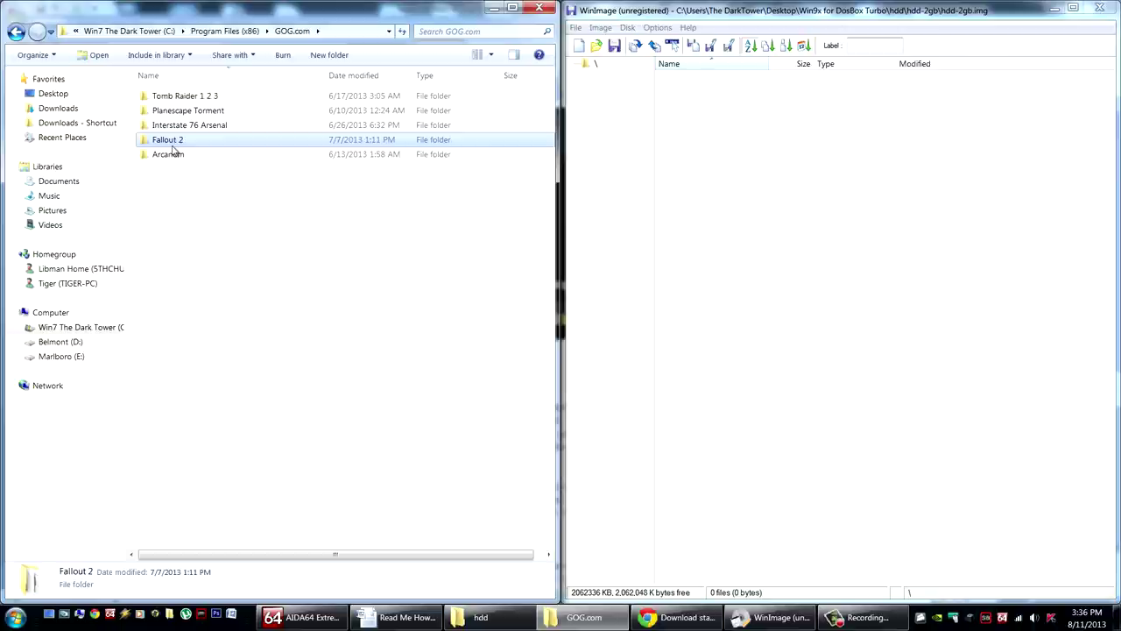
left_click_drag(175, 143, 832, 163)
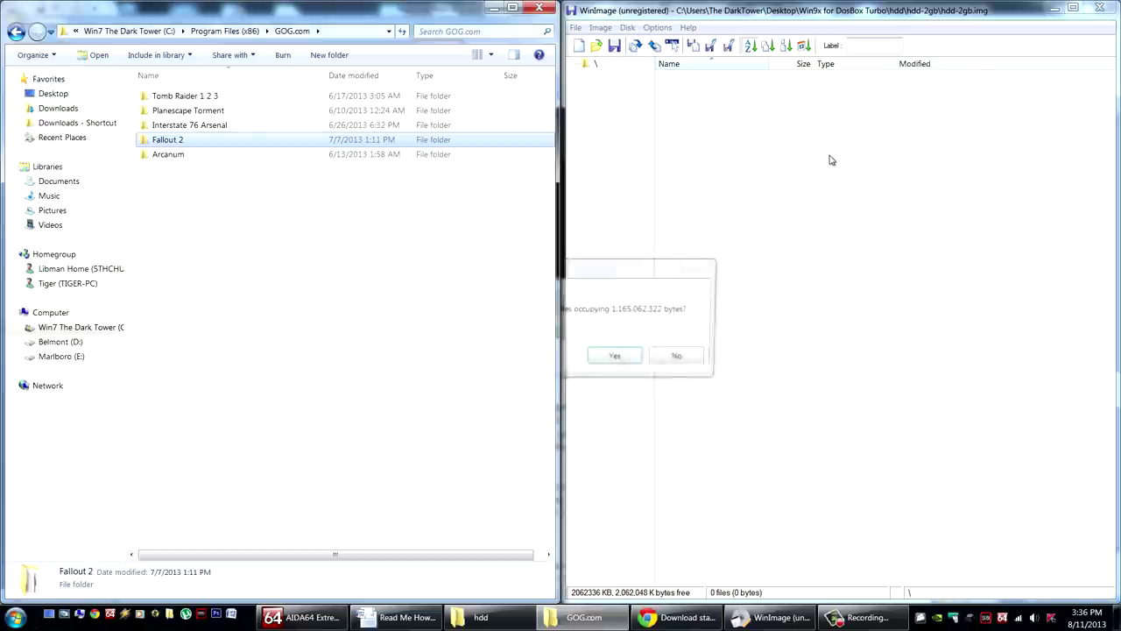
left_click(624, 359)
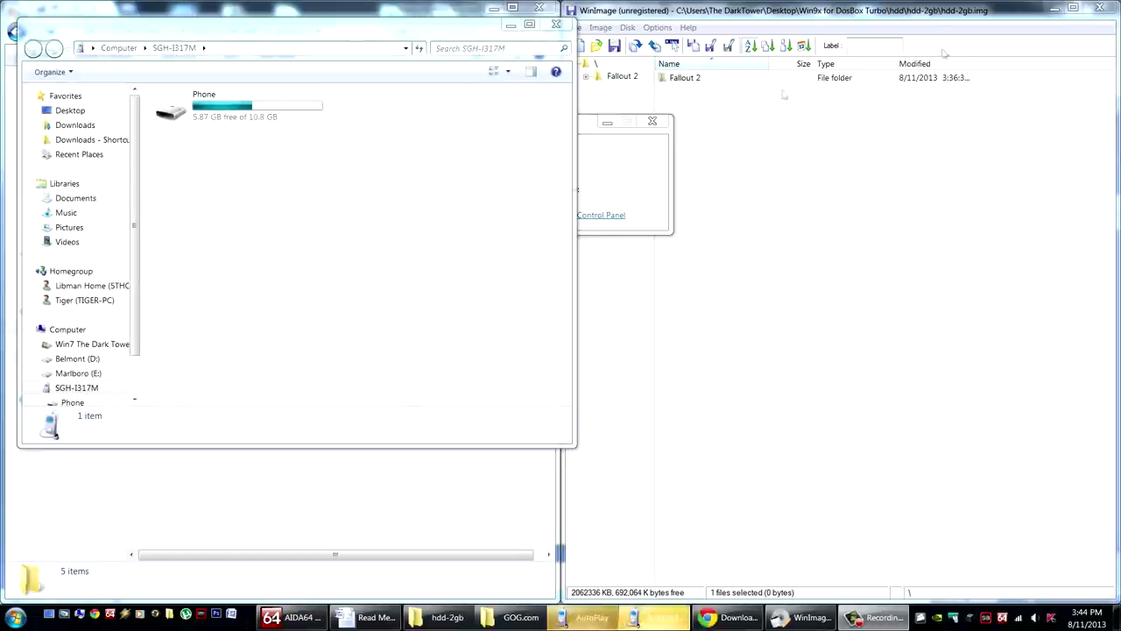
Dismiss AutoPlay, open the SGH-I317M's Phone storage in a half-screen Explorer window, and close WinImage
left_click(652, 121)
double_click(212, 112)
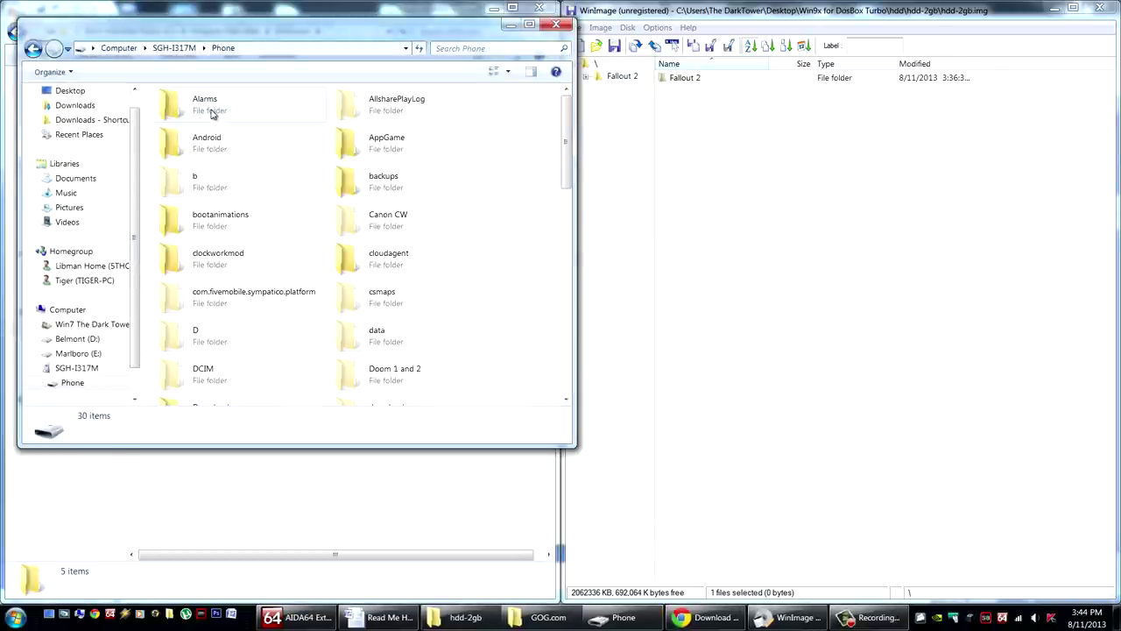
left_click_drag(393, 32, 0, 32)
left_click(1108, 8)
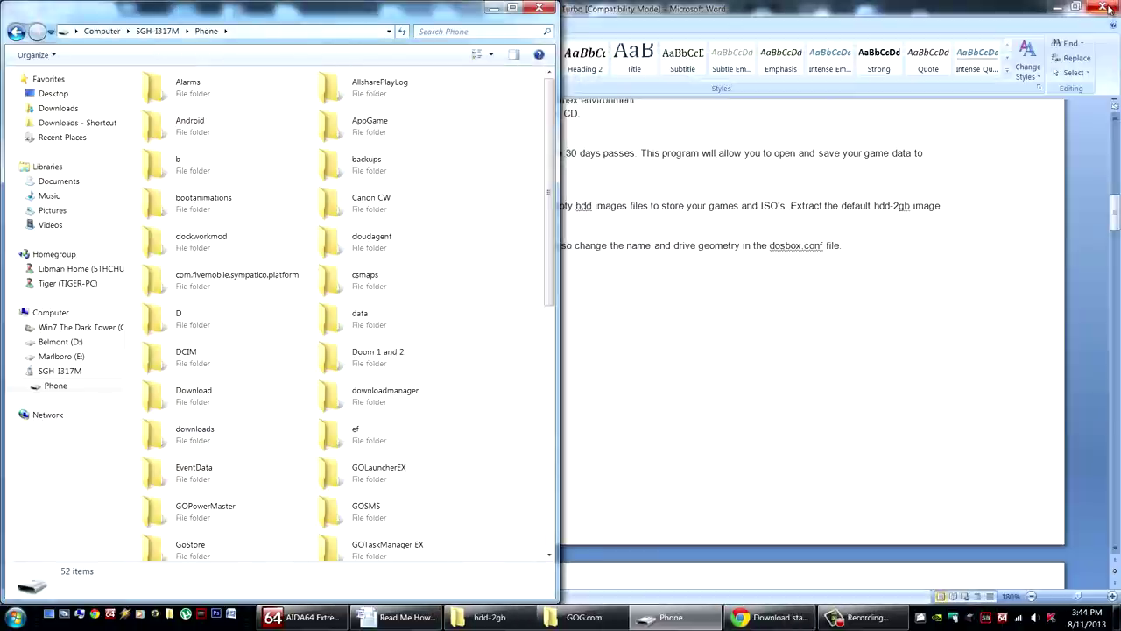
Copy the hdd-2gb image from its folder to the top level of the Phone storage
left_click(522, 623)
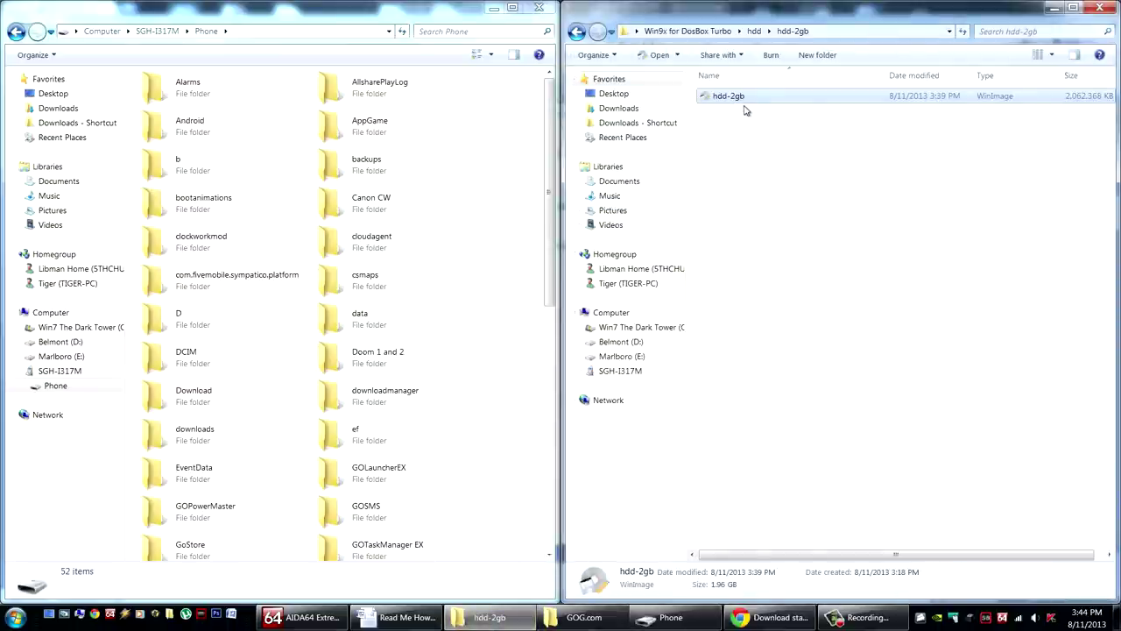
left_click(548, 145)
scroll(429, 148, "down", 5)
left_click_drag(740, 98, 469, 582)
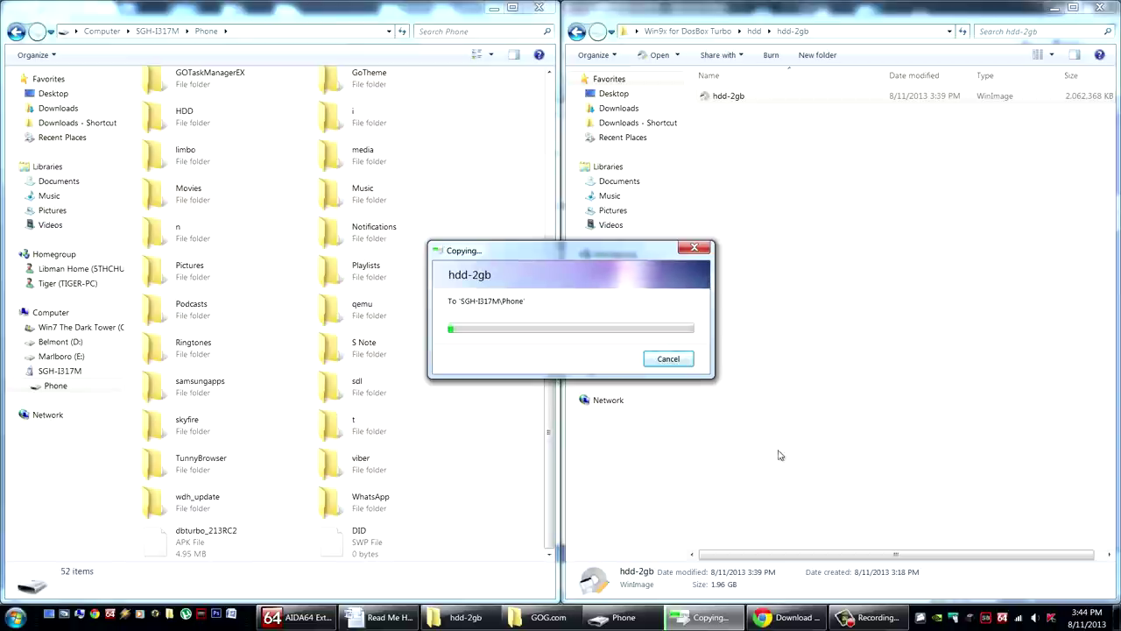
Review the Read Me's drive geometry, SD card and file transfer instructions in Word
left_click(412, 620)
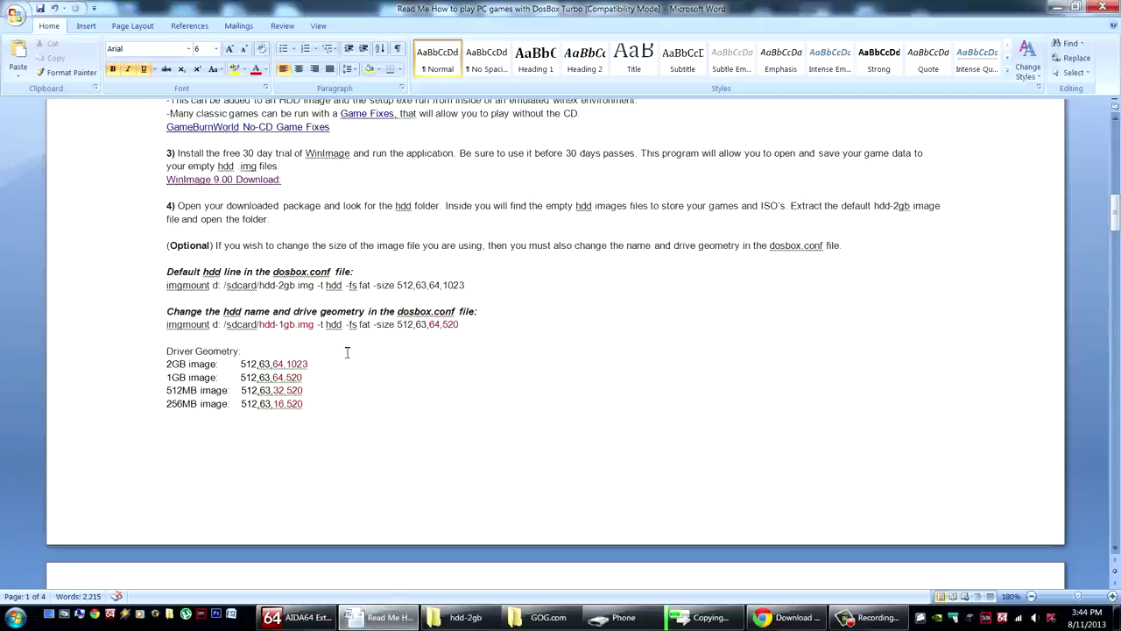
scroll(354, 347, "down", 6)
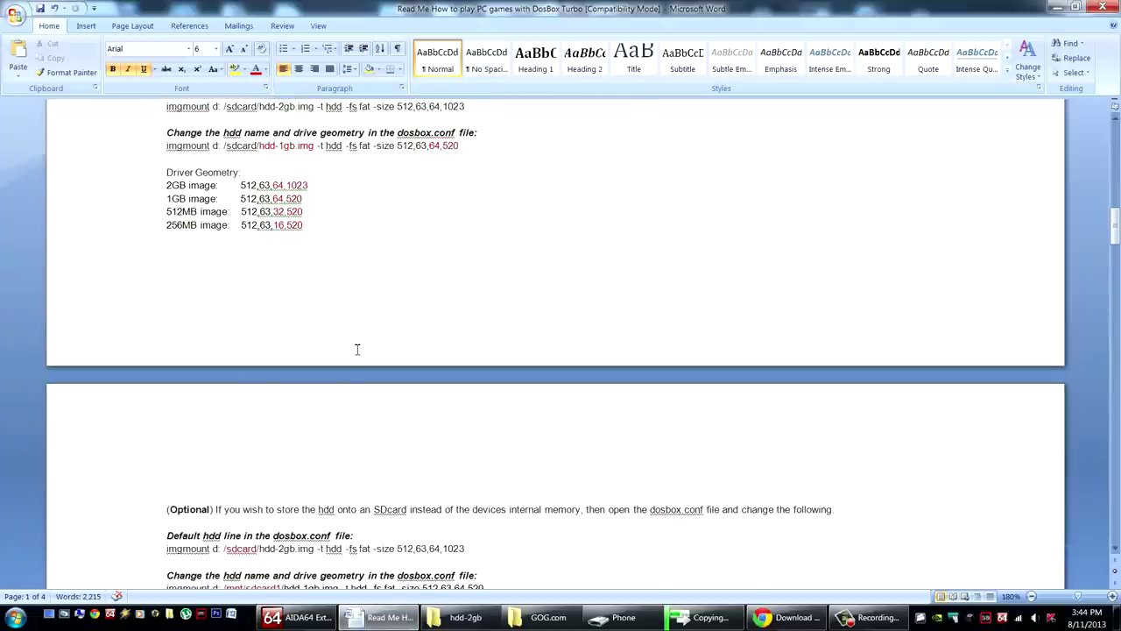
left_click_drag(498, 351, 145, 293)
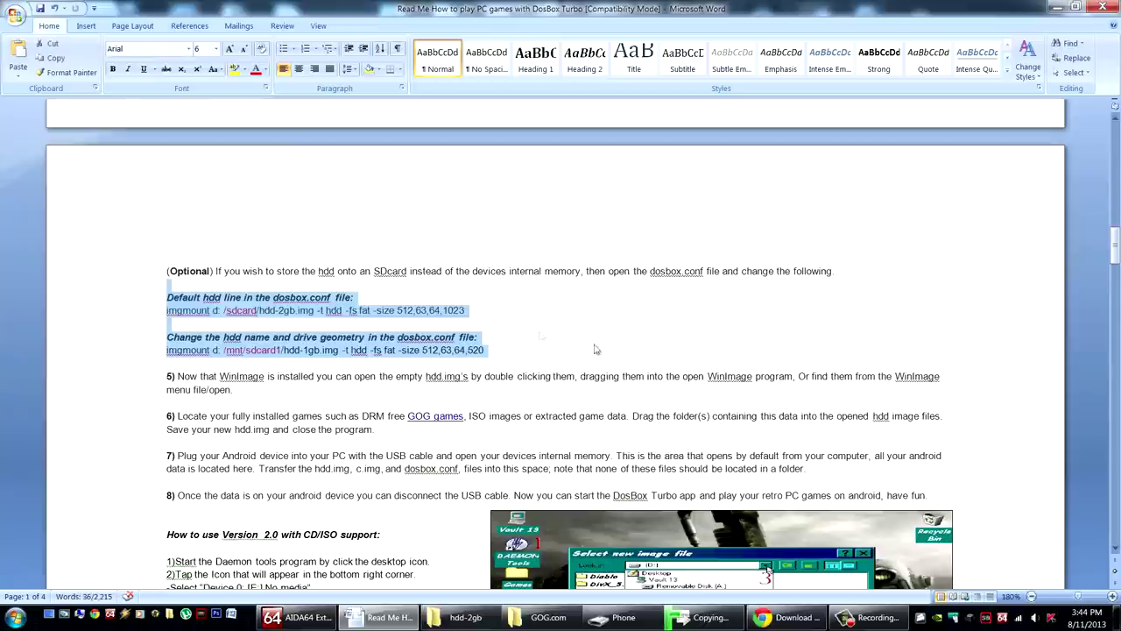
left_click(482, 300)
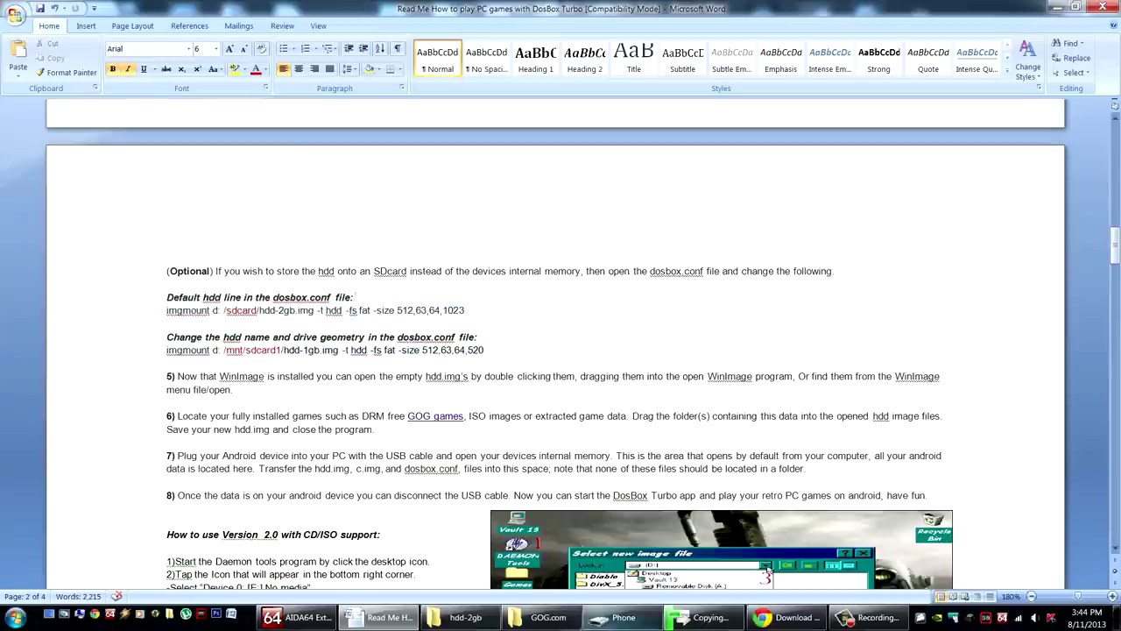
Copy the c image and dosbox configuration file from the Win9x for DosBox Turbo folder to the top level of the Phone storage
left_click(479, 624)
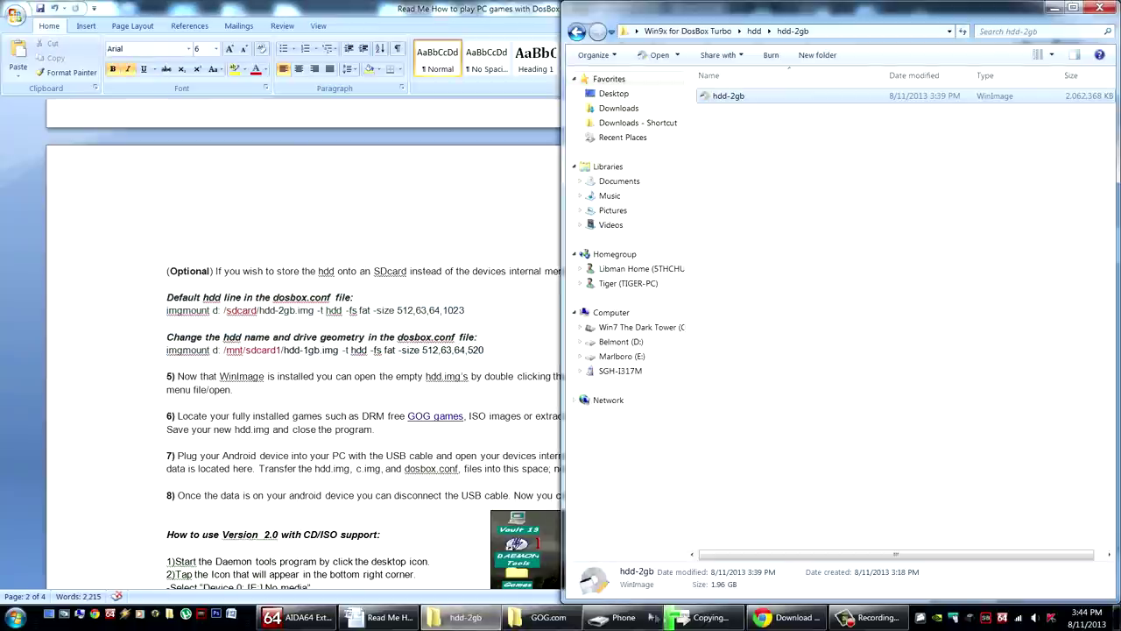
left_click(709, 619)
left_click(623, 617)
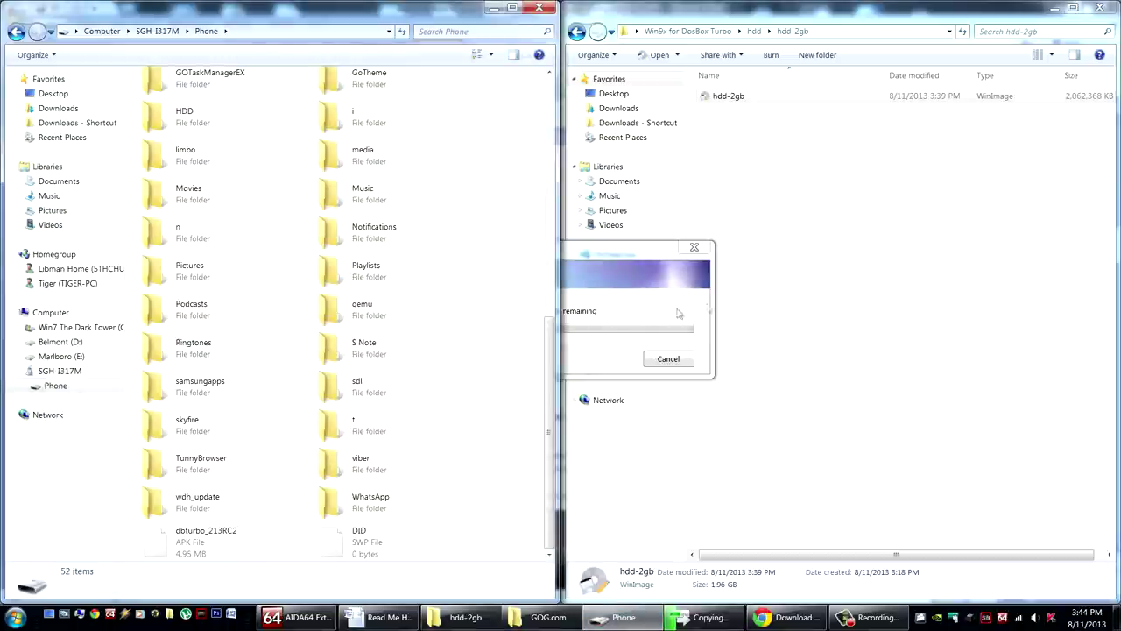
key("BackSpace")
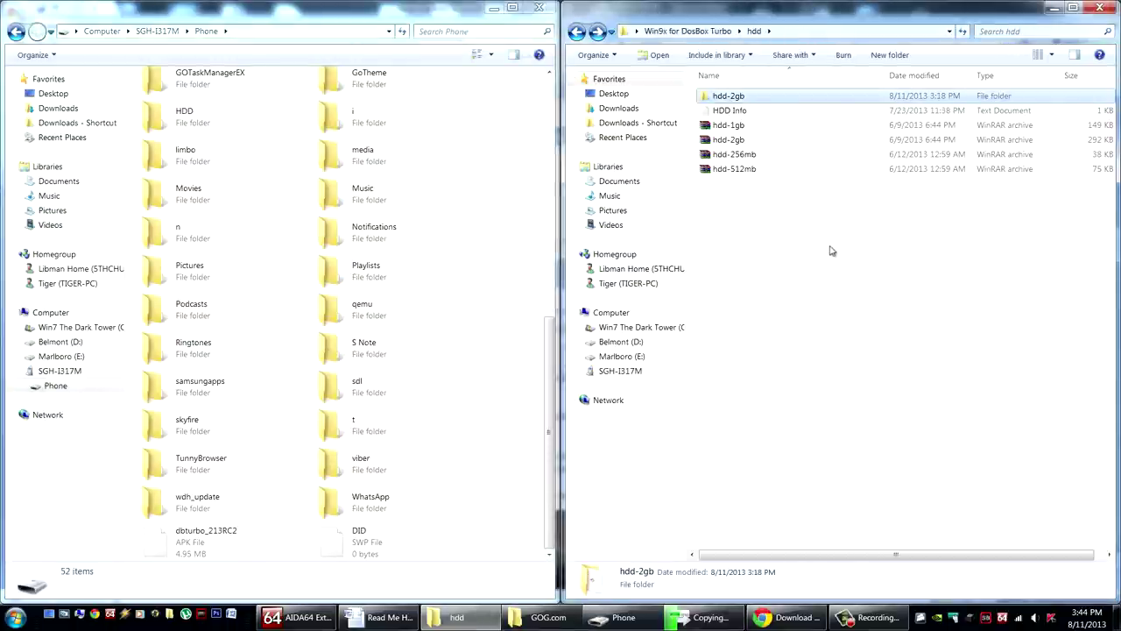
key("BackSpace")
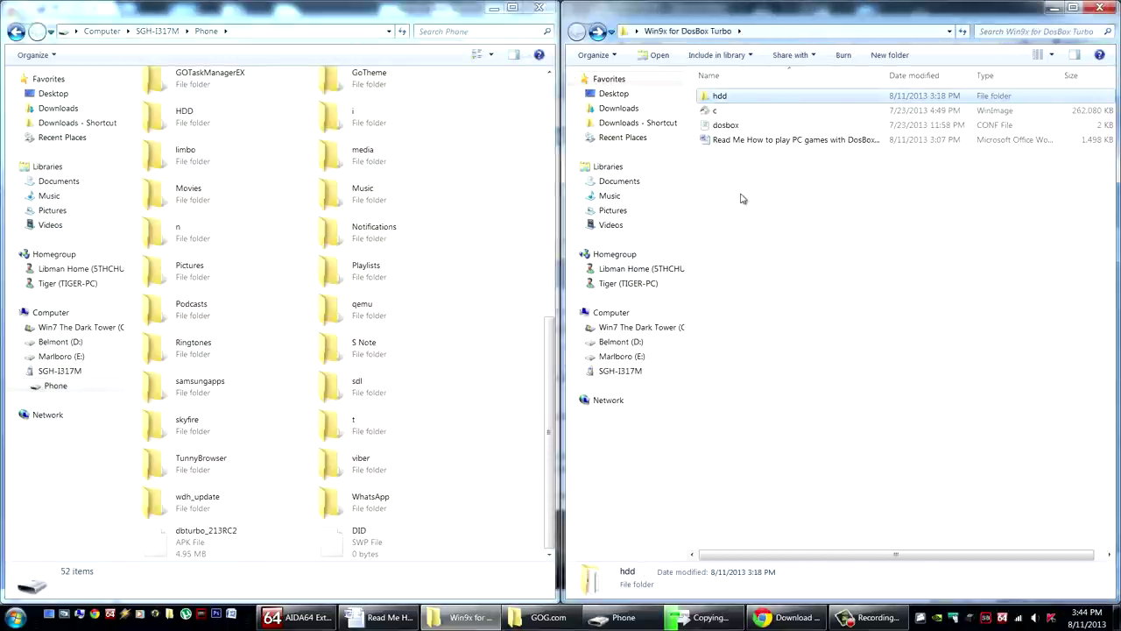
left_click(716, 111)
left_click(725, 125, "ctrl")
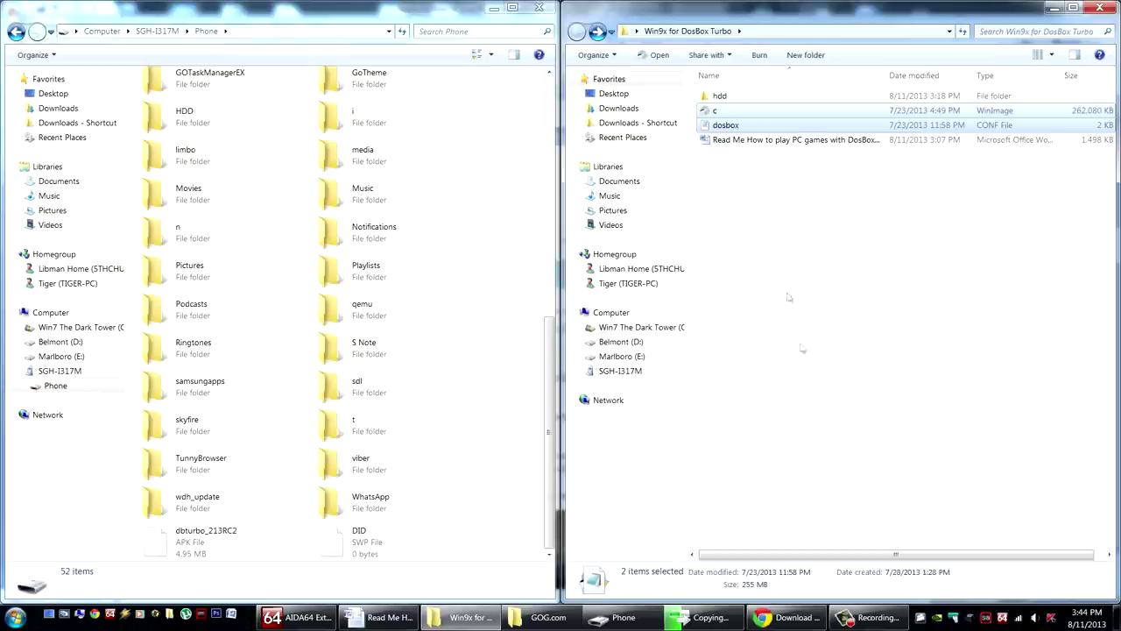
left_click_drag(716, 114, 511, 580)
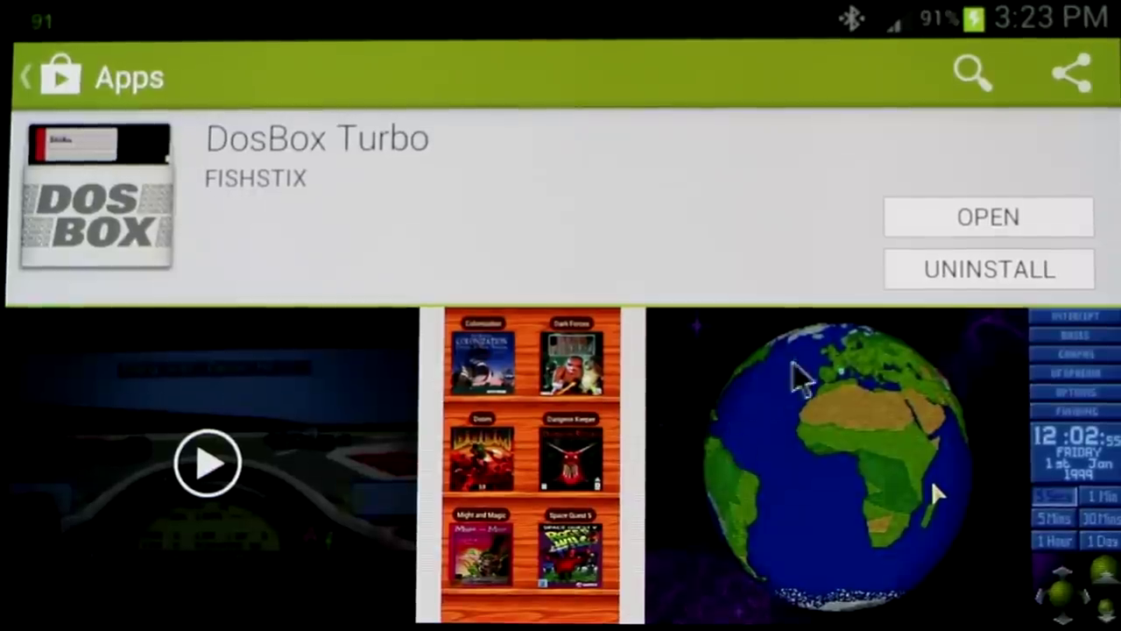
Launch DosBox Turbo on the Android device from its store page
left_click(994, 230)
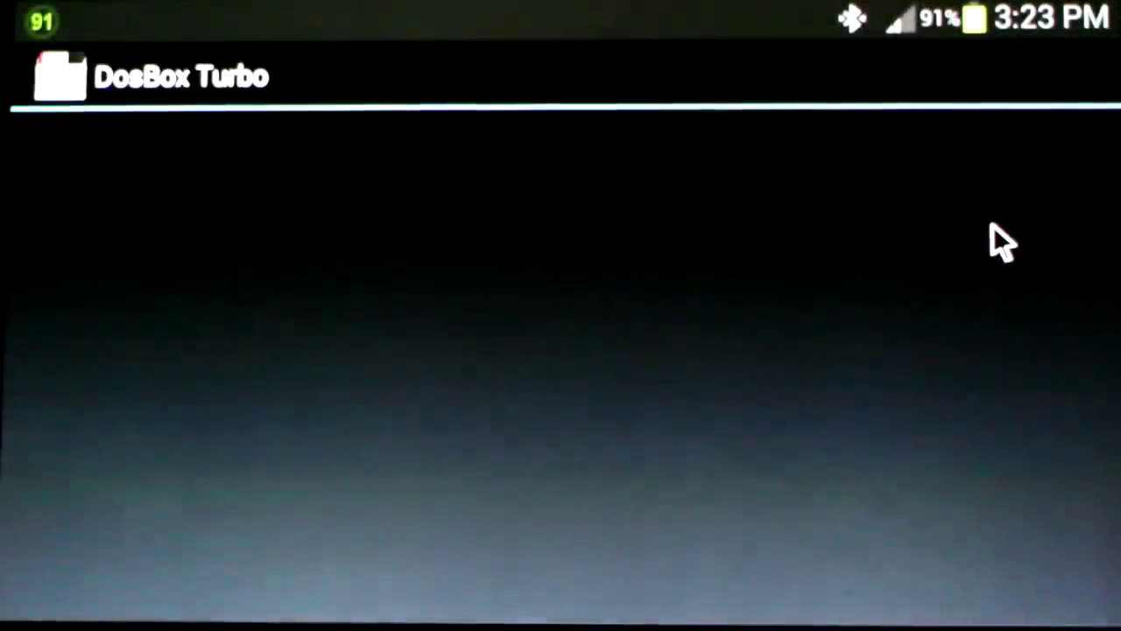